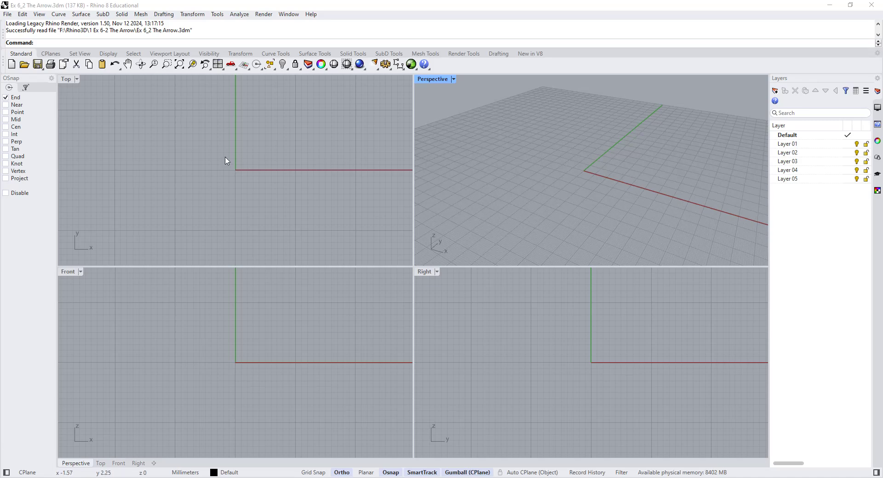
Step: Maximize the Top viewport so only the empty Top grid fills the modelling area
double_click(67, 80)
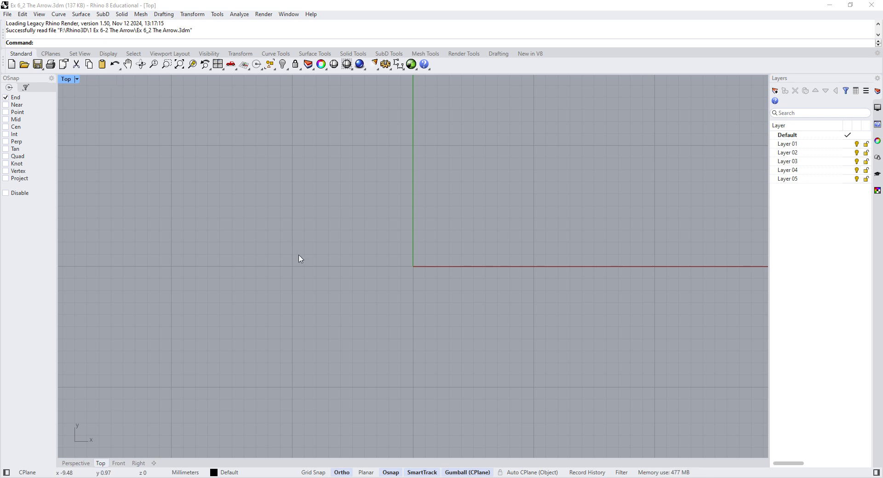
Step: Start the Polyline command from the Curve menu
left_click(60, 15)
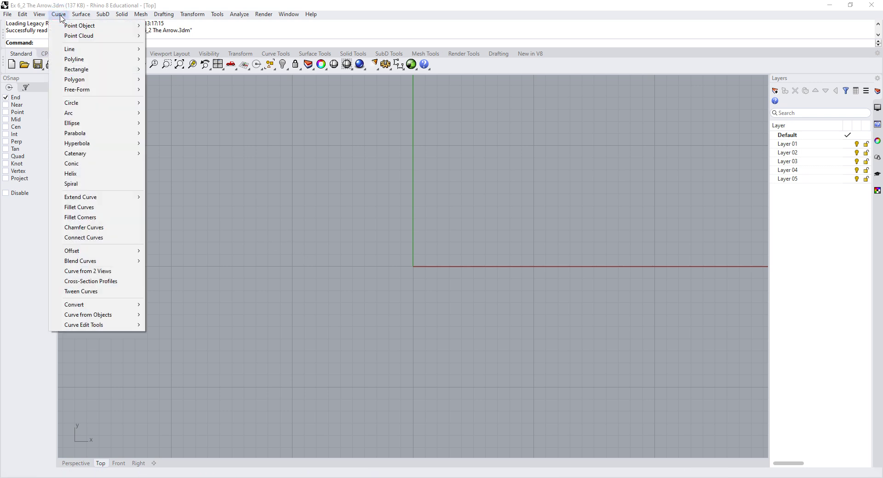
mouse_move(68, 51)
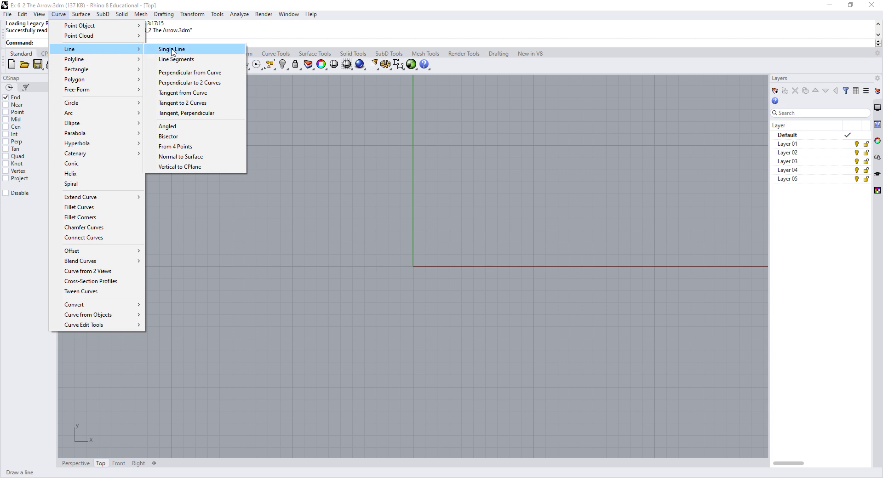
mouse_move(137, 63)
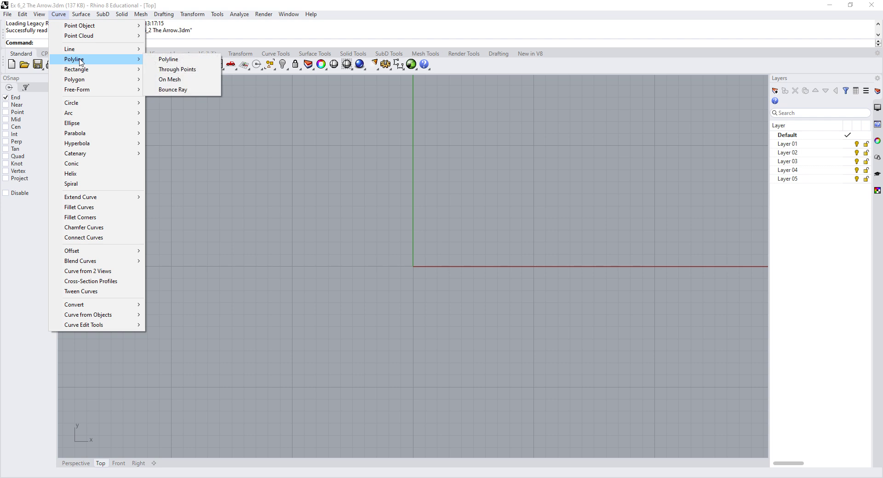
left_click(166, 60)
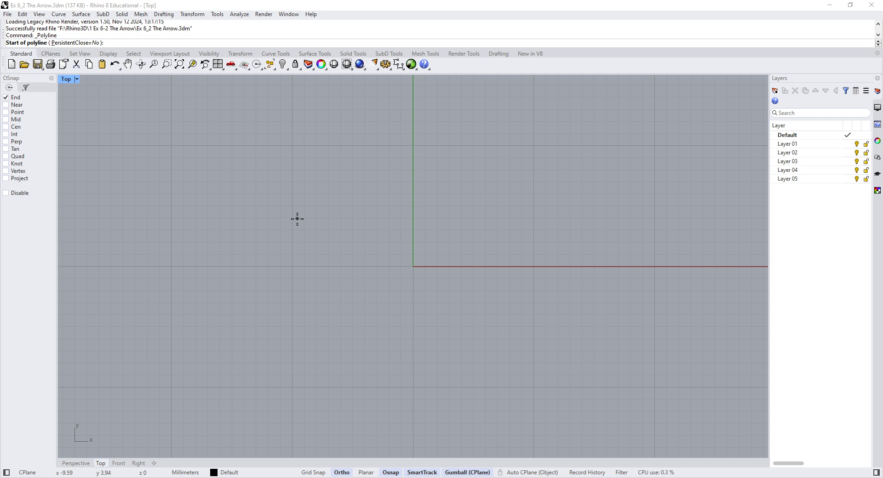
Step: Start the polyline at -11,0 and switch off Ortho and Osnap
type("-11")
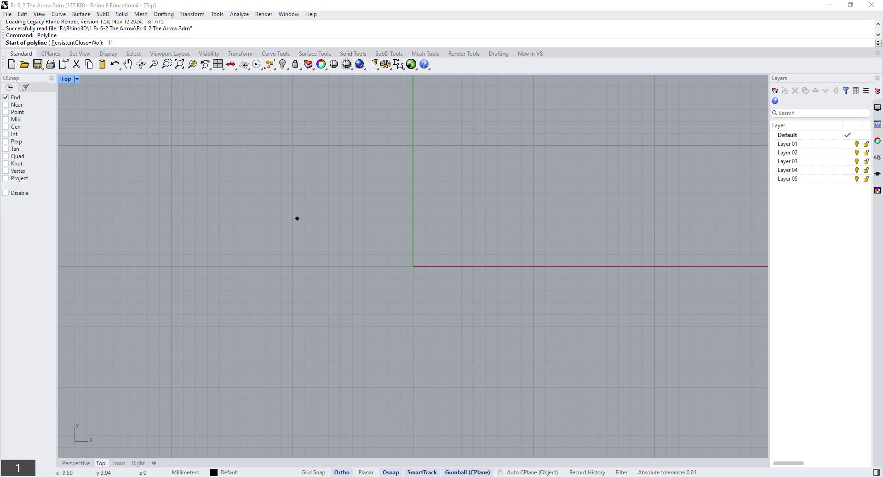
type(",0")
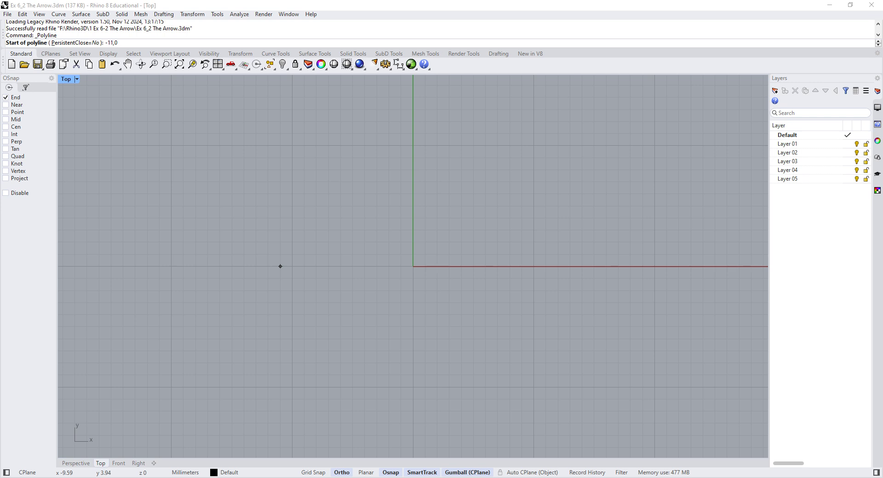
key("Return")
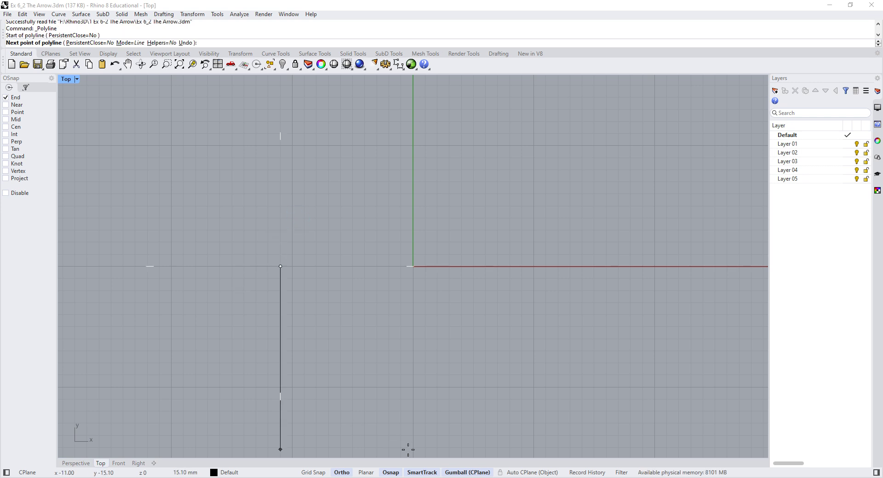
left_click(343, 473)
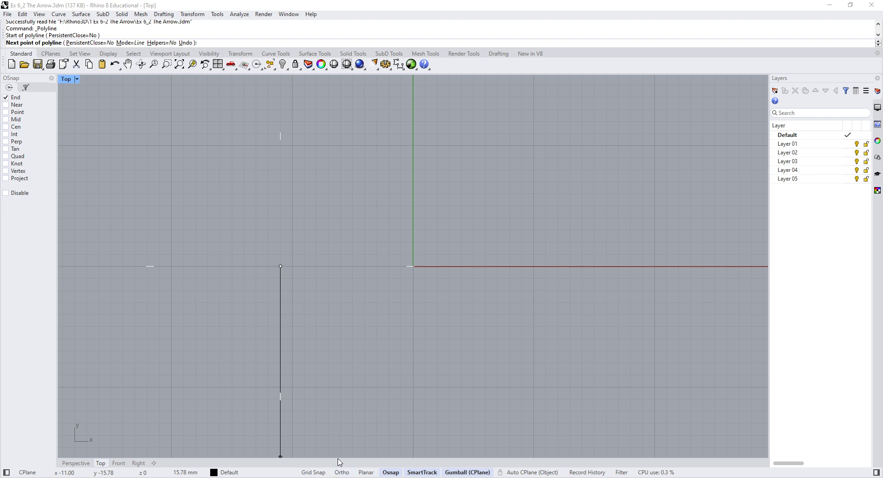
left_click(391, 473)
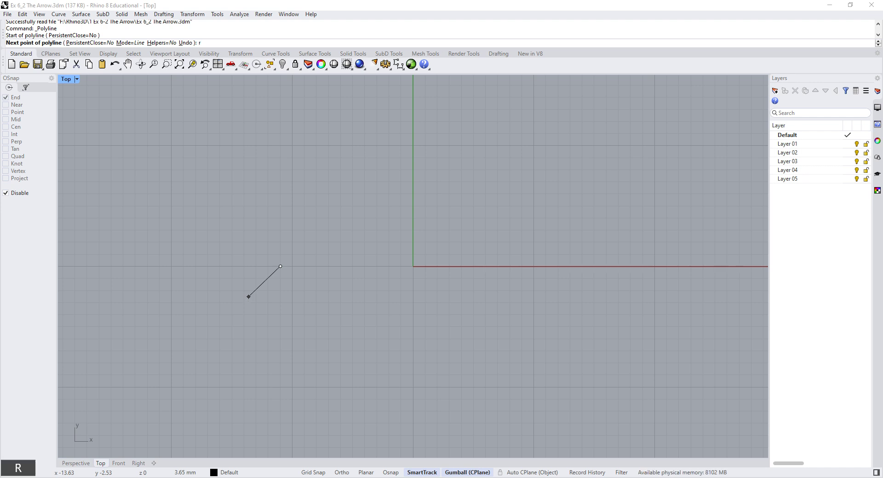
Step: Place the next polyline point at relative offset r-2,-2
type("r-2,")
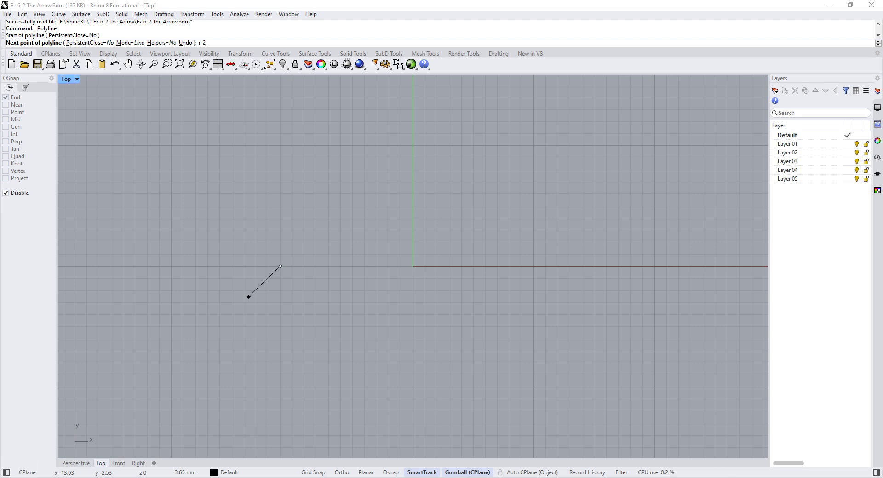
type("-2")
key("Return")
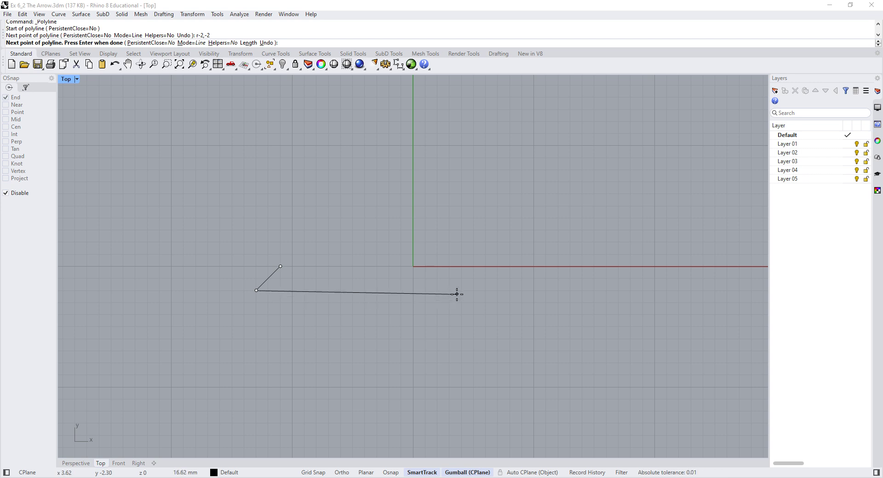
Step: Add an 8-unit horizontal segment heading right to -5,-2, with Ortho back on
type("8")
key("Return")
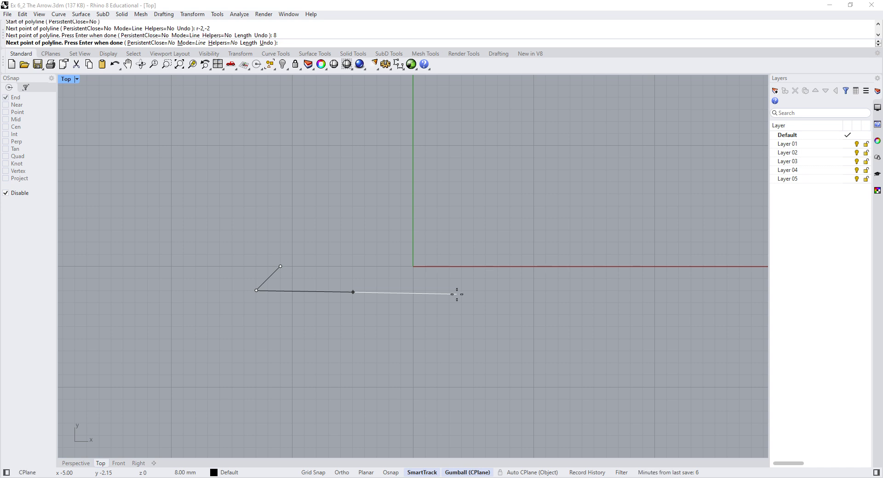
left_click(342, 473)
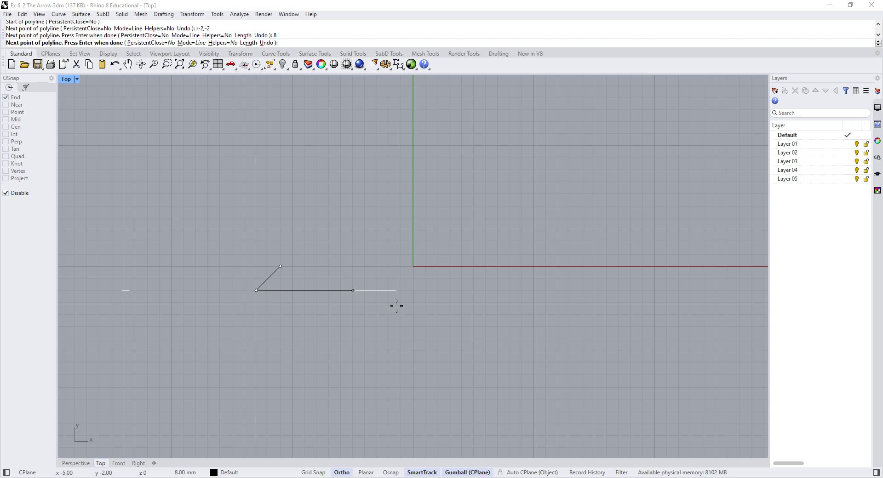
left_click(397, 306)
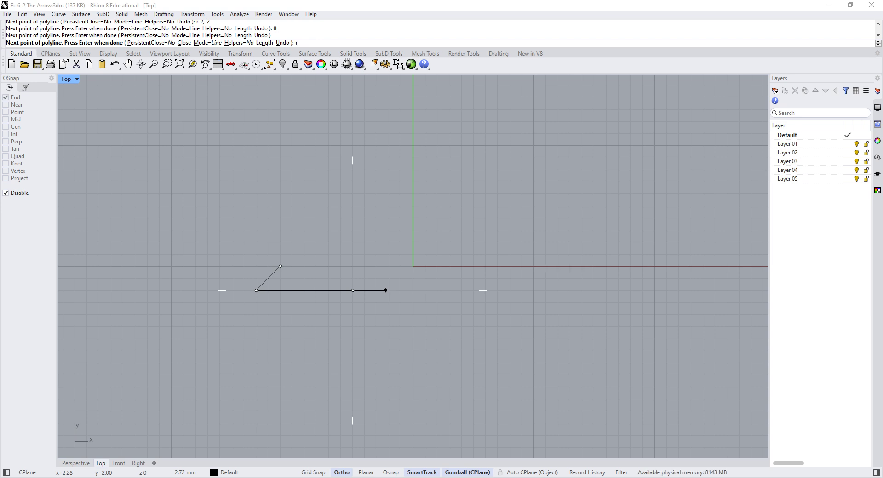
Step: Add the 1,1 diagonal segment up to -4,-1 and begin the r11< entry
type("1,1")
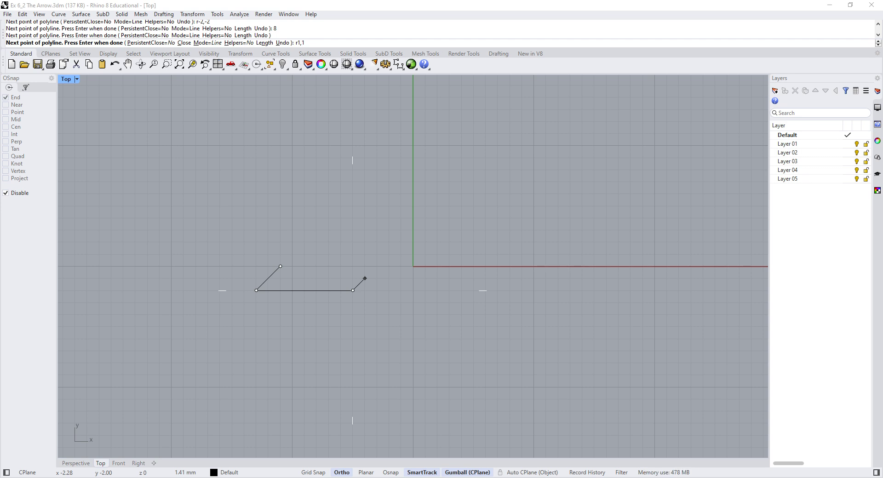
key("Return")
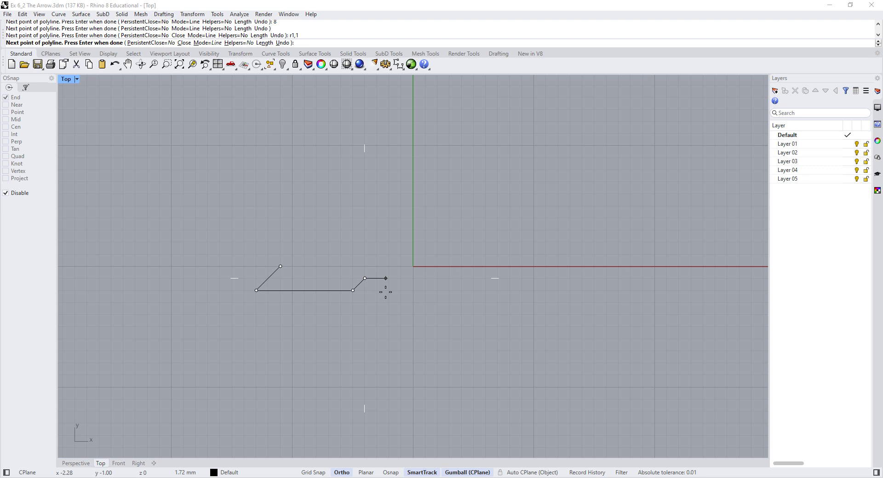
type("r11<")
Step: Complete the r11<0 entry for the 11-unit segment heading right
type("0")
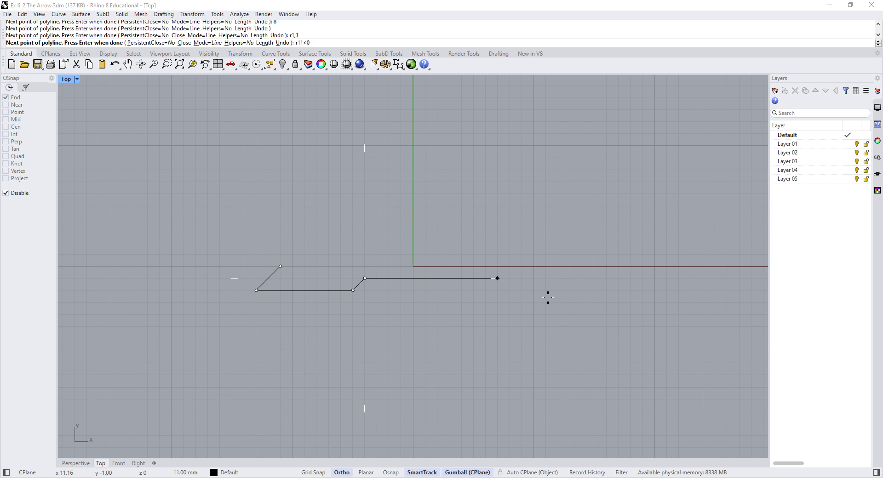
Step: Finish the outline with the 11-unit run, 1-unit drop and r6,2 diagonal to 13,0, then select it
key("Return")
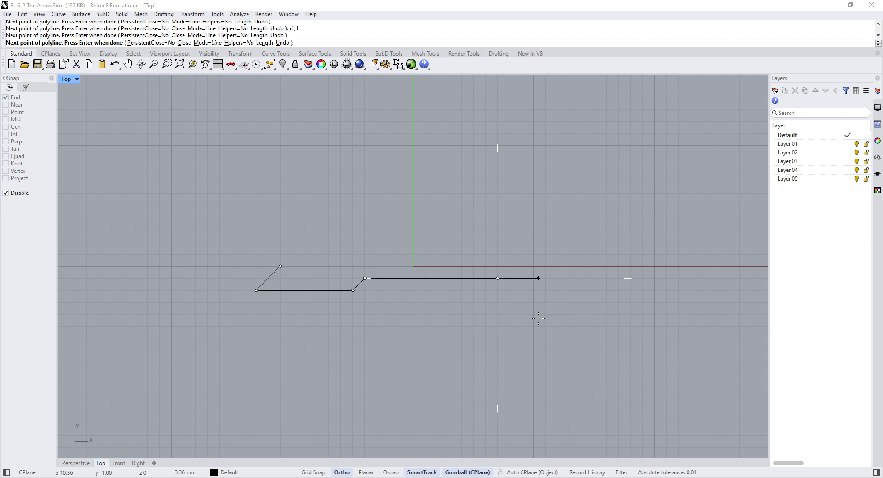
type("1")
key("Return")
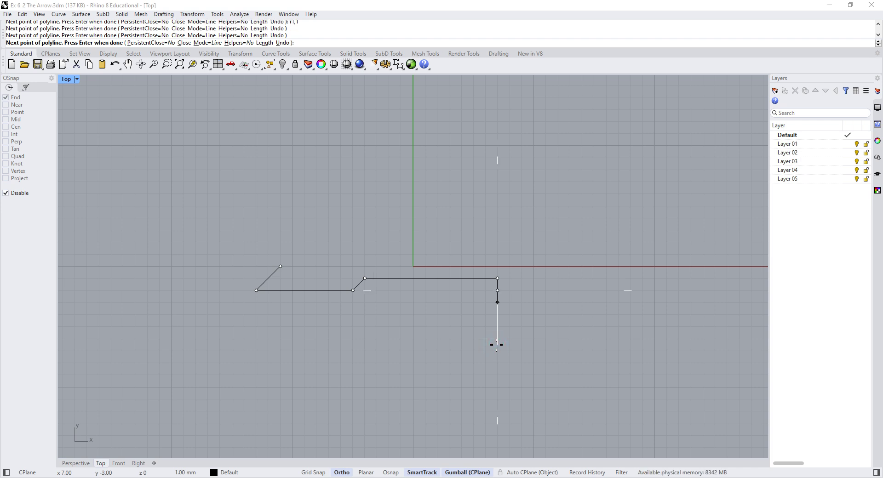
key("ctrl+z")
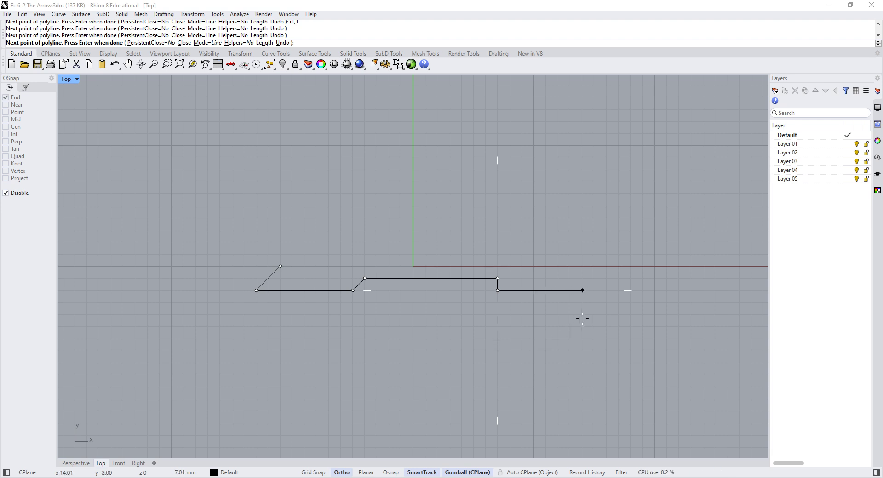
type("r6,2")
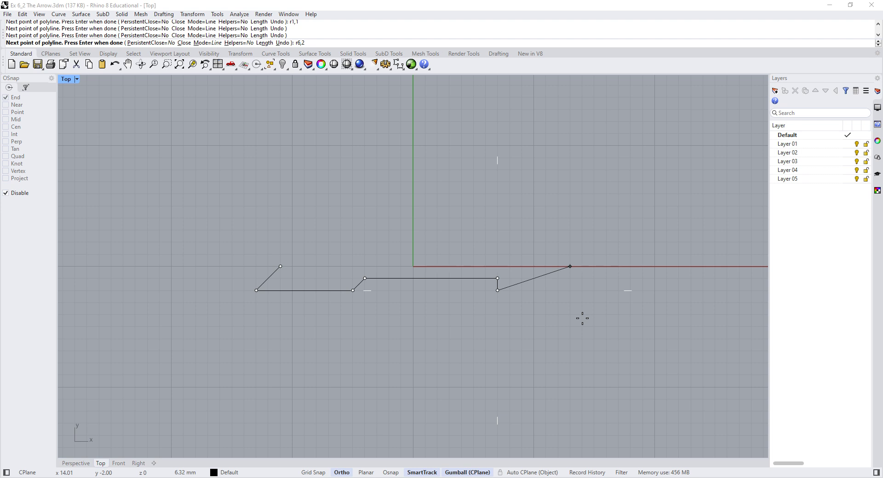
key("Return")
key("Return")
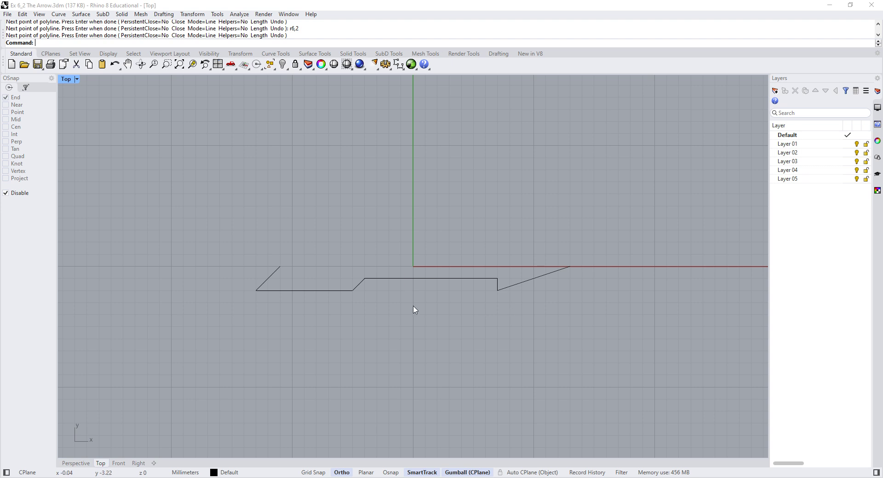
left_click(439, 280)
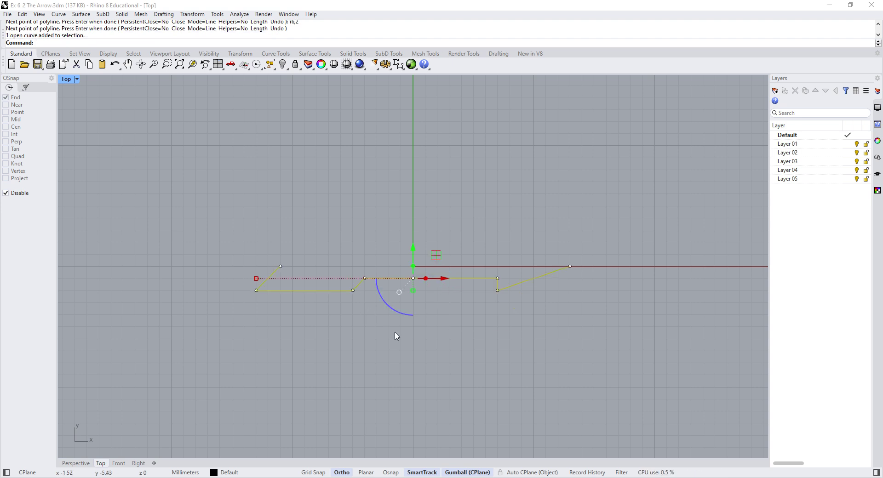
Step: Copy the half-arrow outline 8.66 units straight up from its tail endpoint
left_click(467, 472)
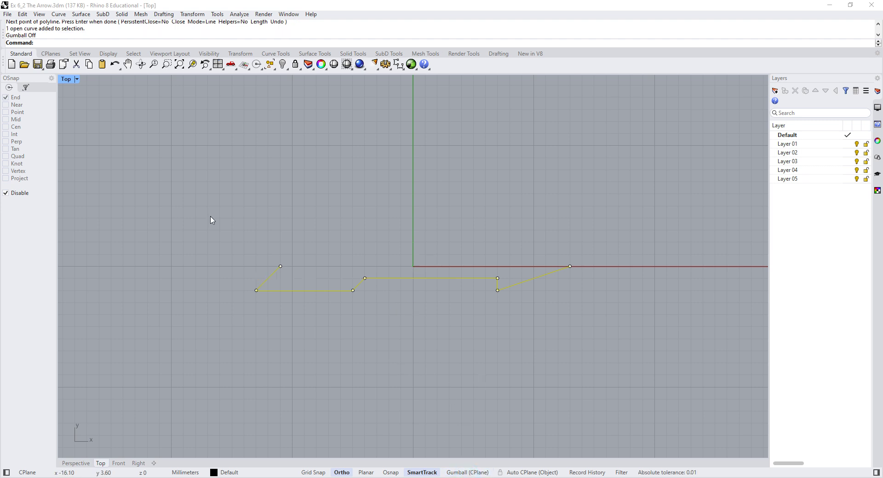
left_click(191, 15)
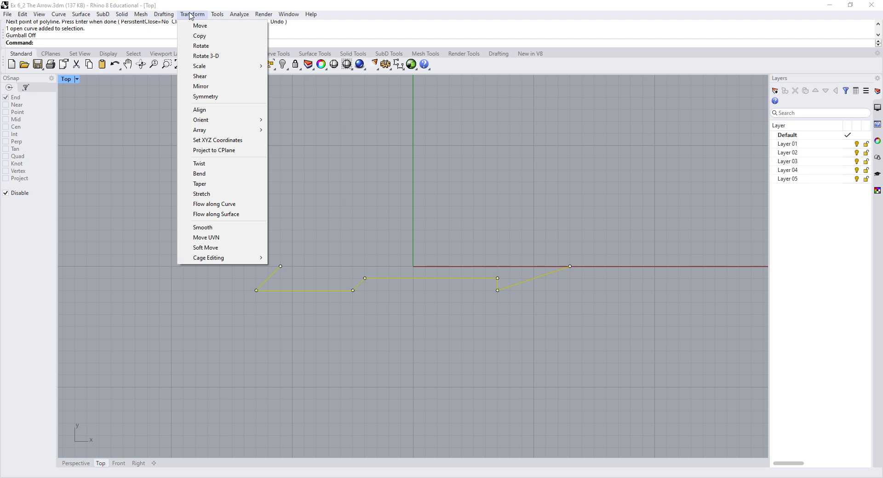
left_click(199, 37)
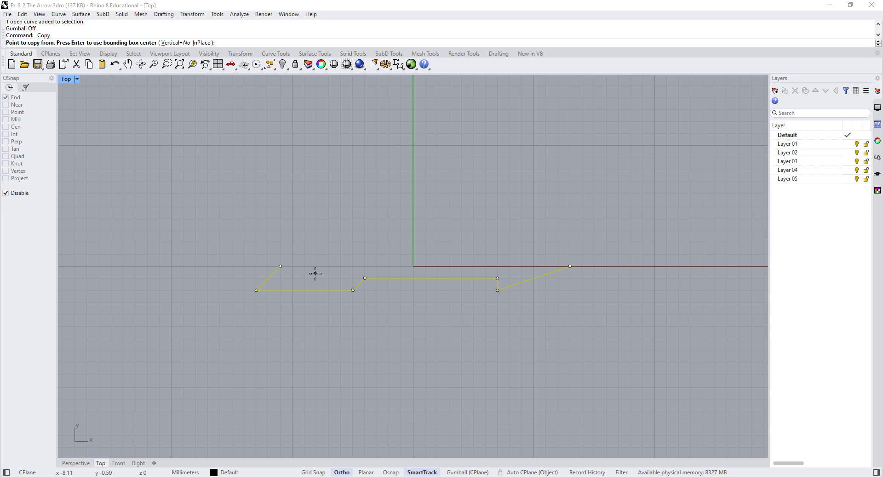
left_click(6, 194)
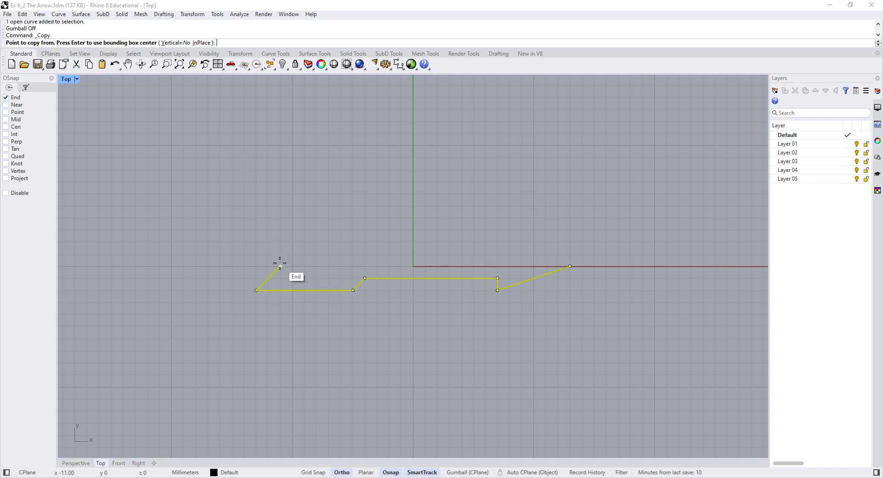
left_click(280, 264)
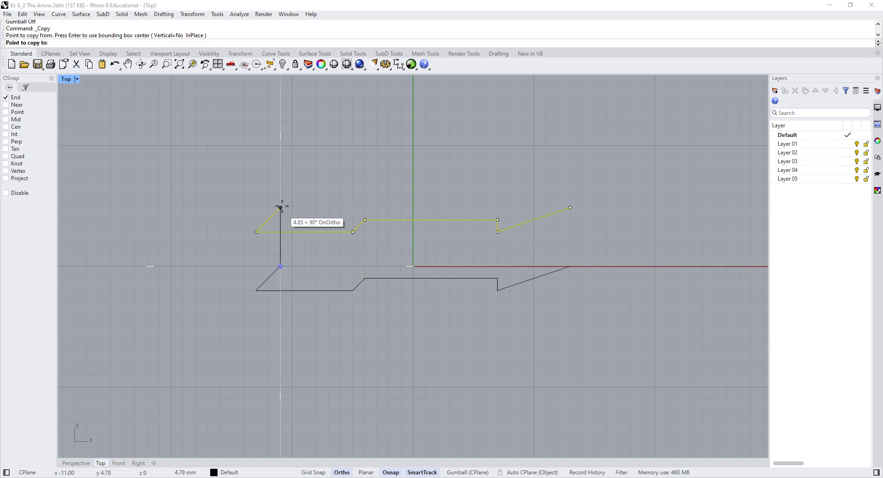
left_click(280, 162)
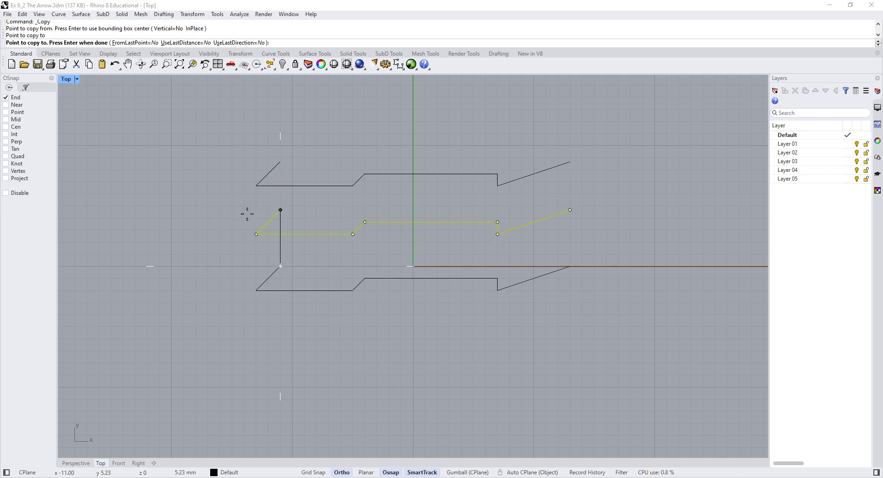
key("Return")
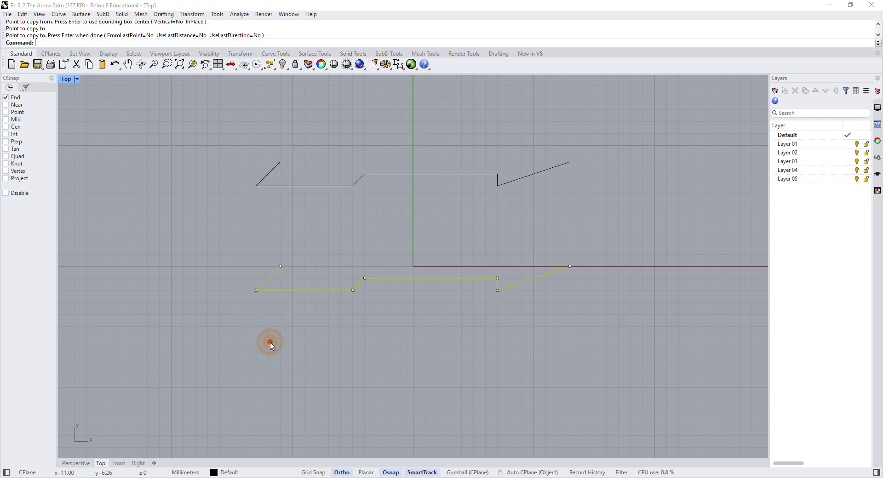
left_click(240, 267)
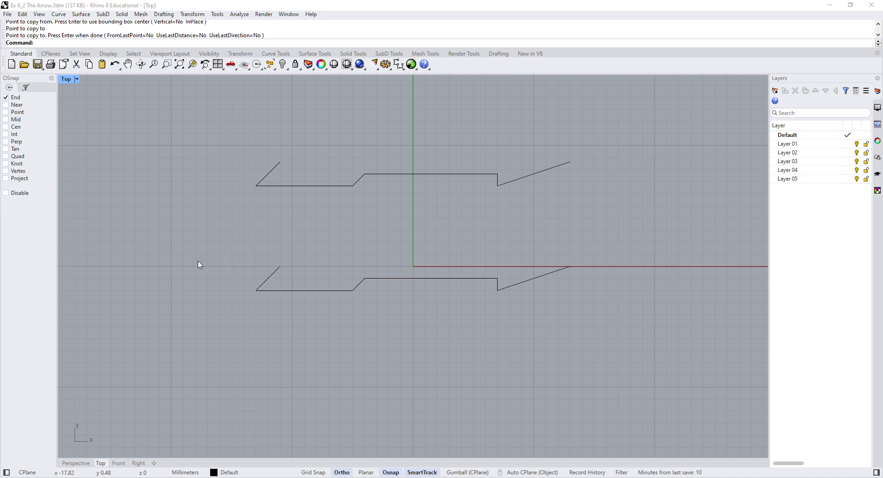
left_click(354, 293)
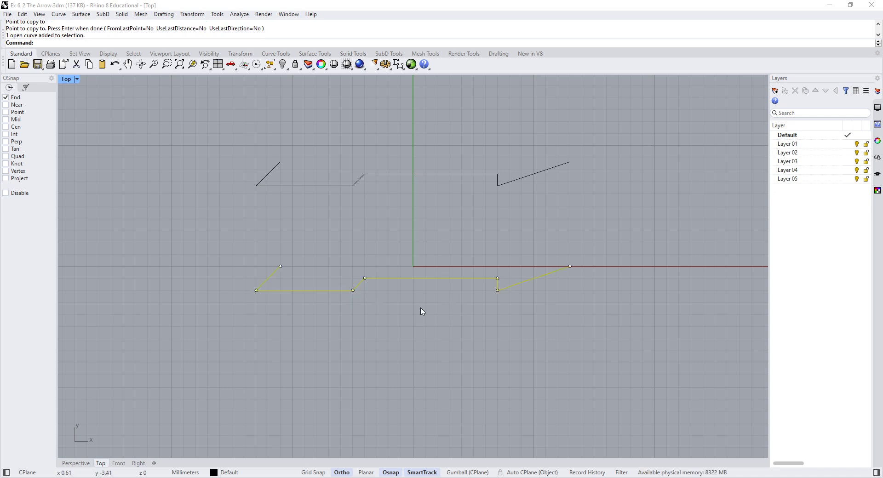
left_click(193, 15)
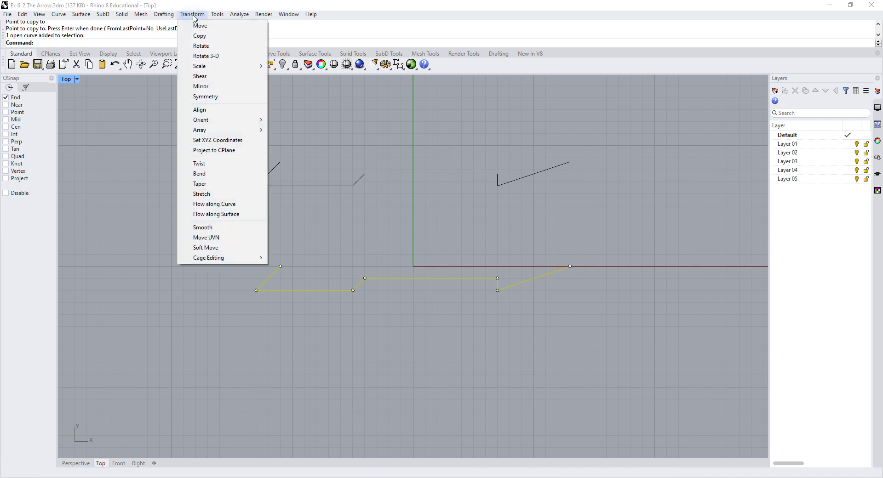
left_click(207, 89)
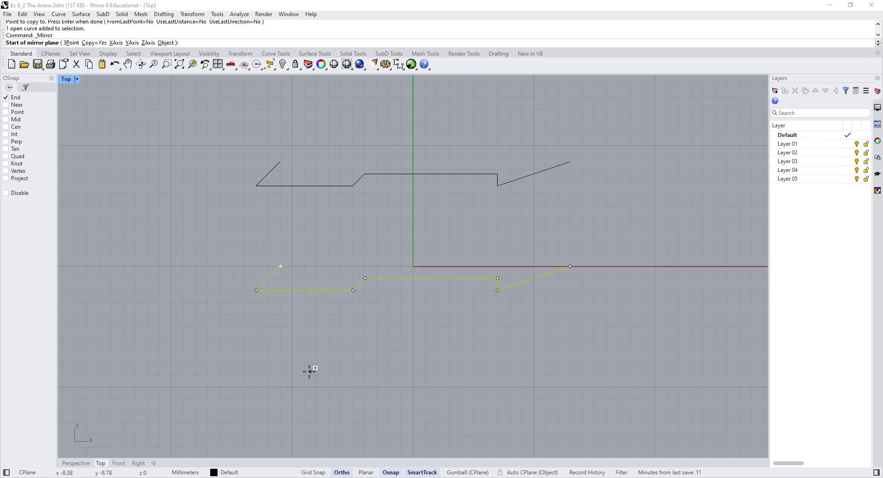
left_click(271, 372)
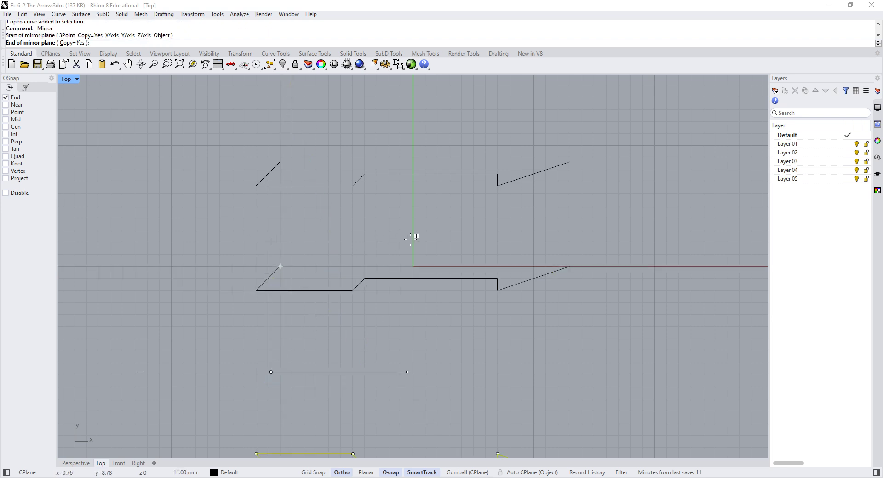
left_click(340, 473)
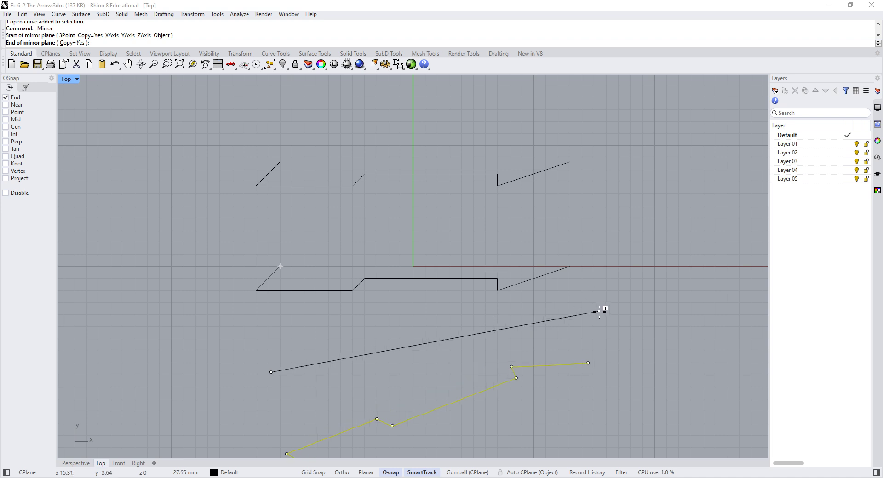
key("Escape")
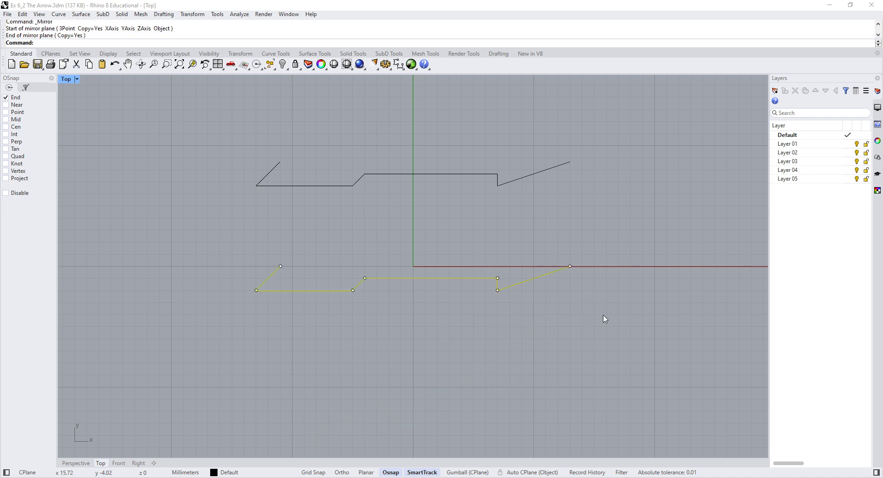
Step: Mirror the lower outline across the X axis into a full arrow, then deselect it
right_click(434, 348)
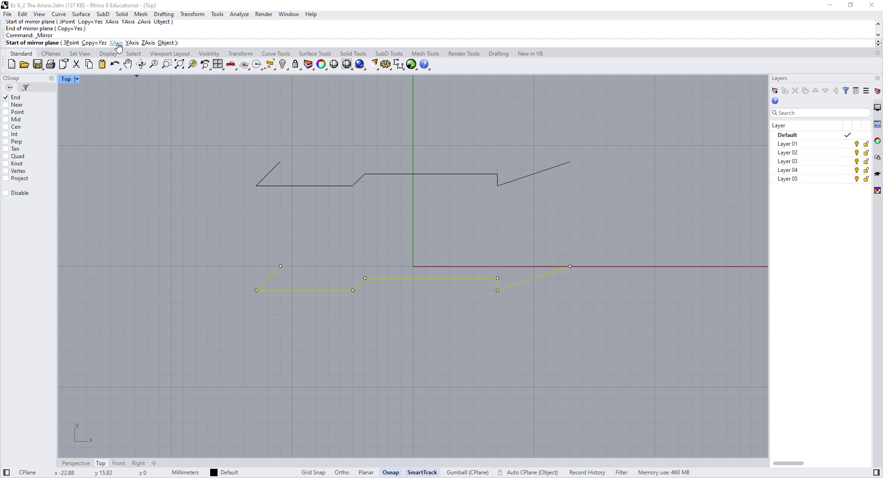
left_click(116, 43)
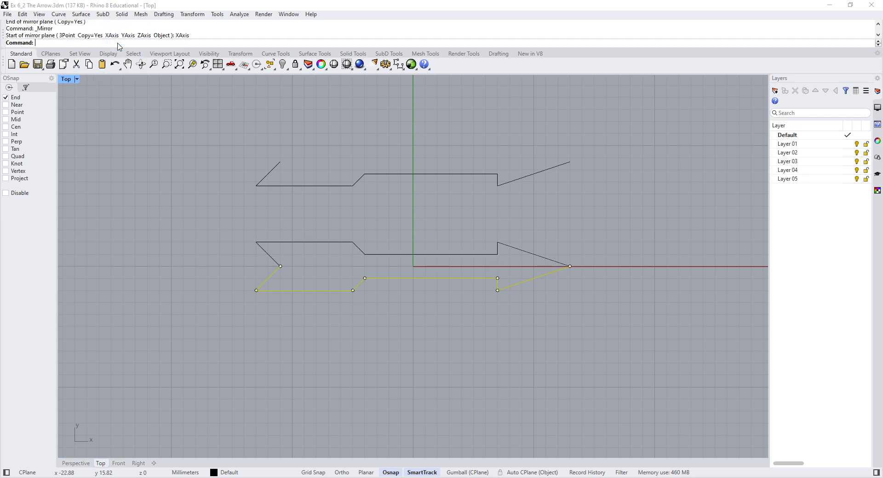
right_click(232, 226)
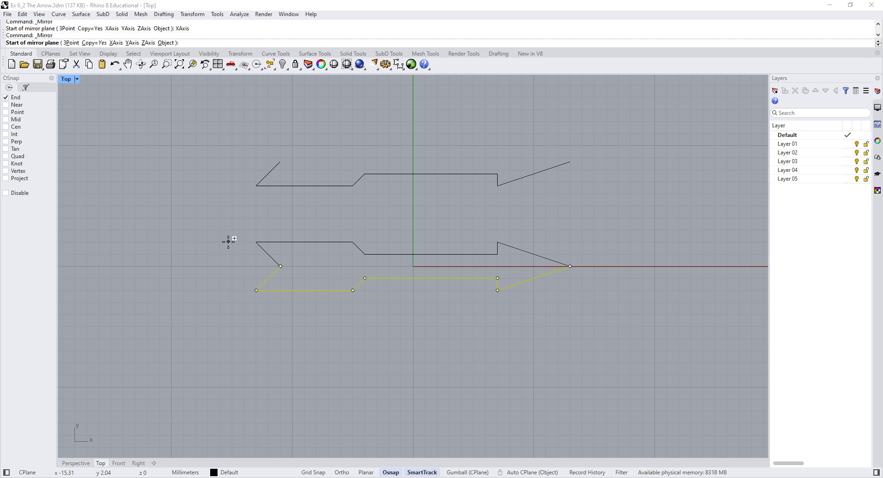
key("Escape")
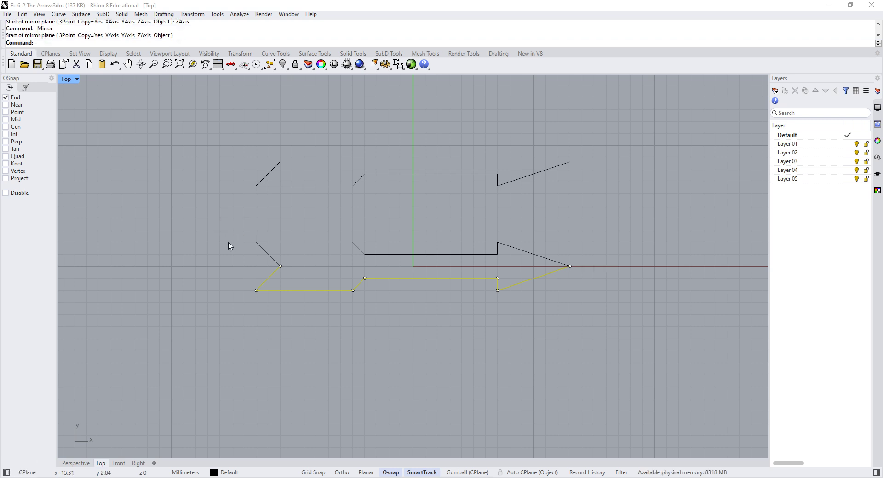
left_click(347, 269)
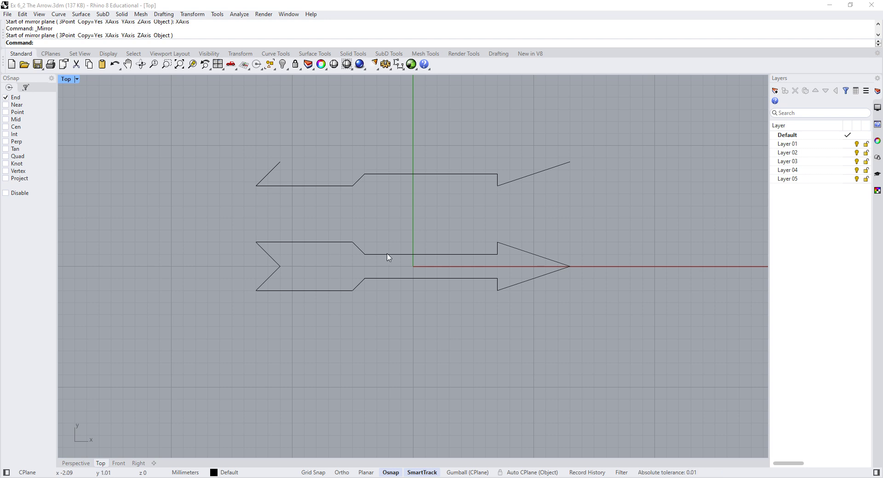
Step: Join the two lower arrow halves with Edit > Join into one closed curve, then reselect it
left_click_drag(605, 316, 221, 233)
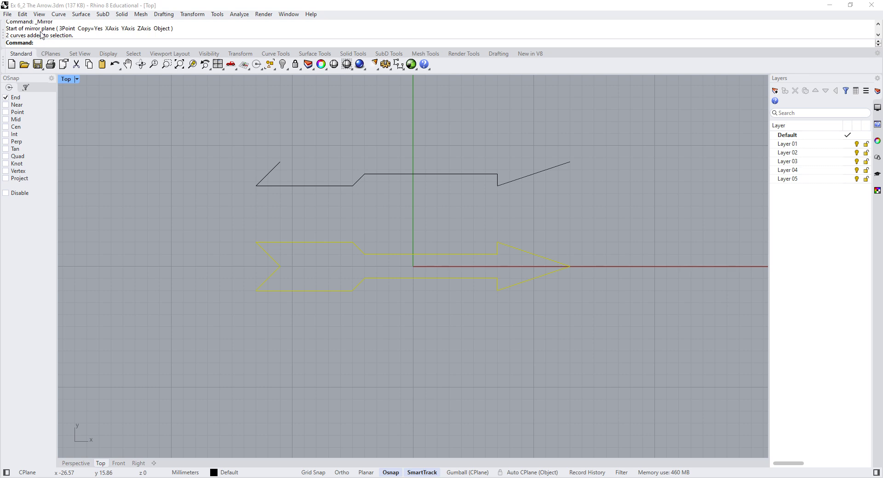
left_click(22, 14)
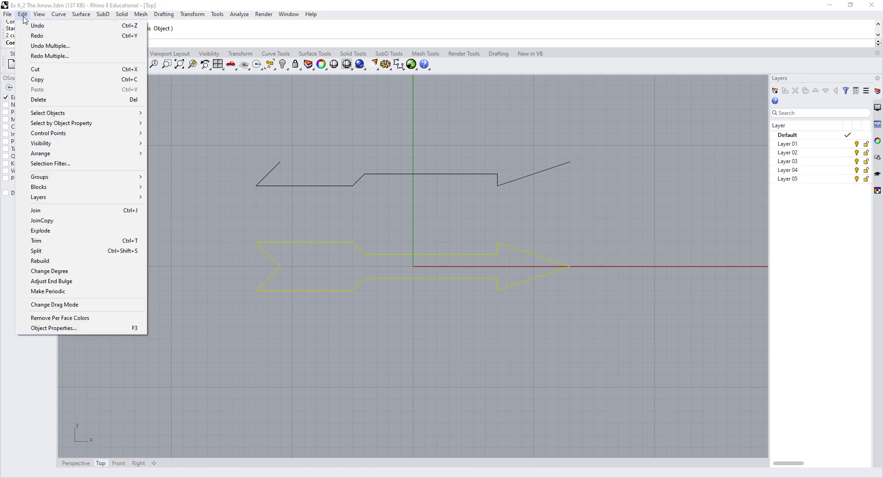
left_click(77, 211)
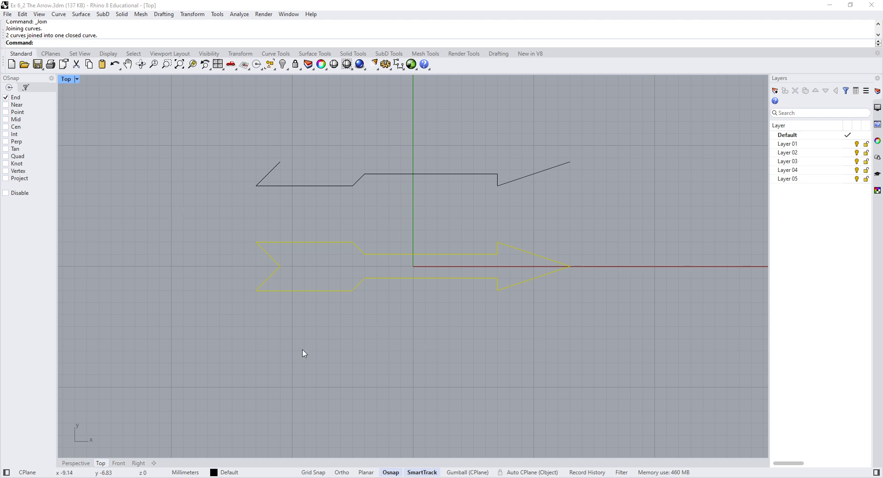
left_click(446, 359)
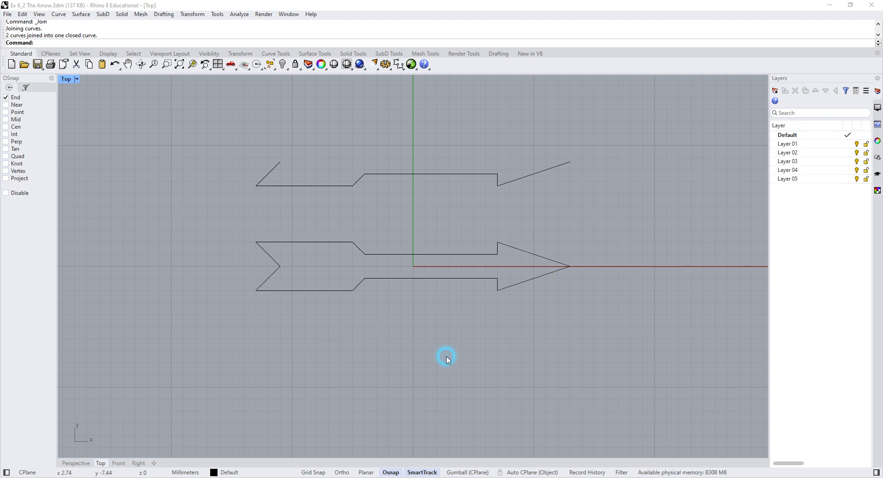
left_click(385, 280)
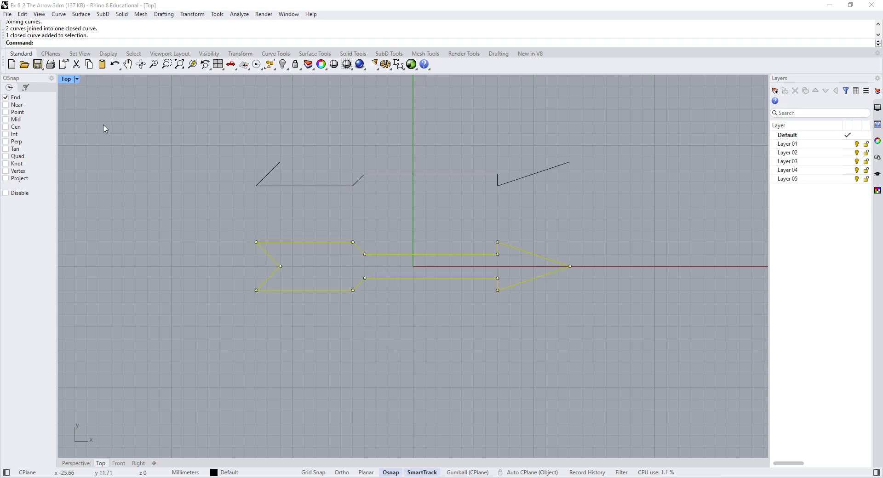
Step: Restore the four-viewport layout and zoom and orbit the Perspective view close onto the arrow
double_click(65, 80)
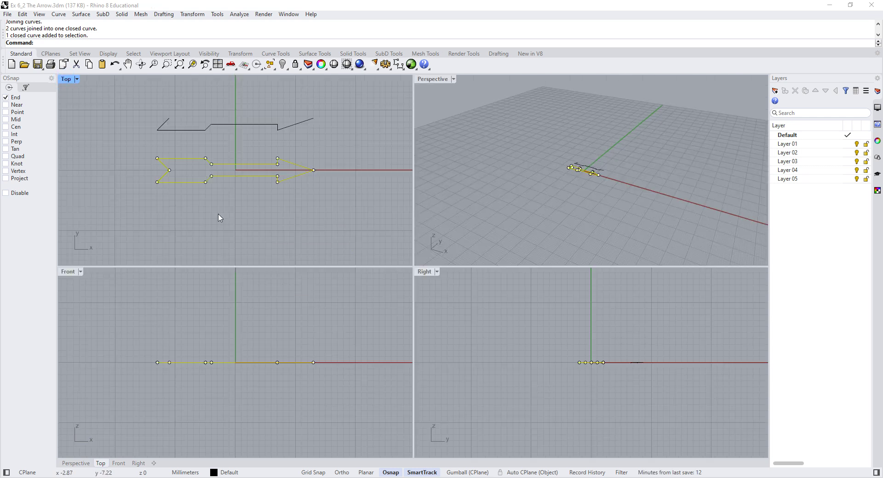
scroll(603, 178, "up", 3)
scroll(598, 179, "up", 5)
left_click(531, 217)
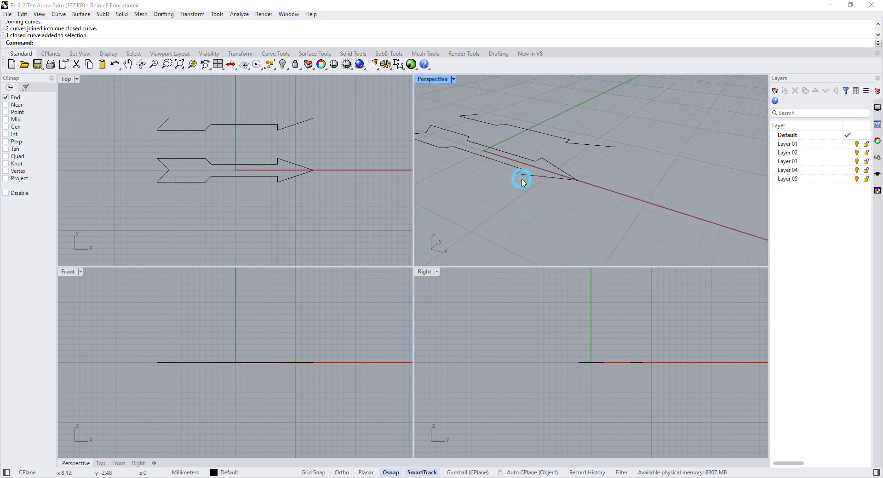
left_click(521, 179)
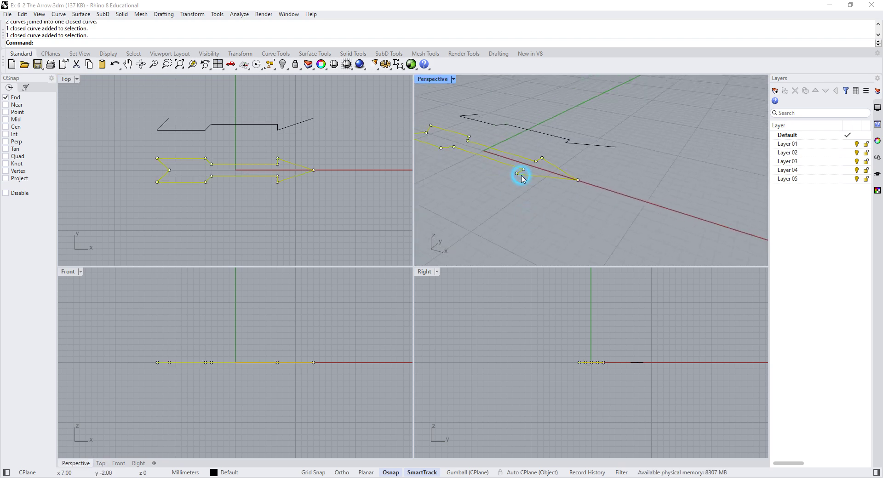
left_click(481, 194)
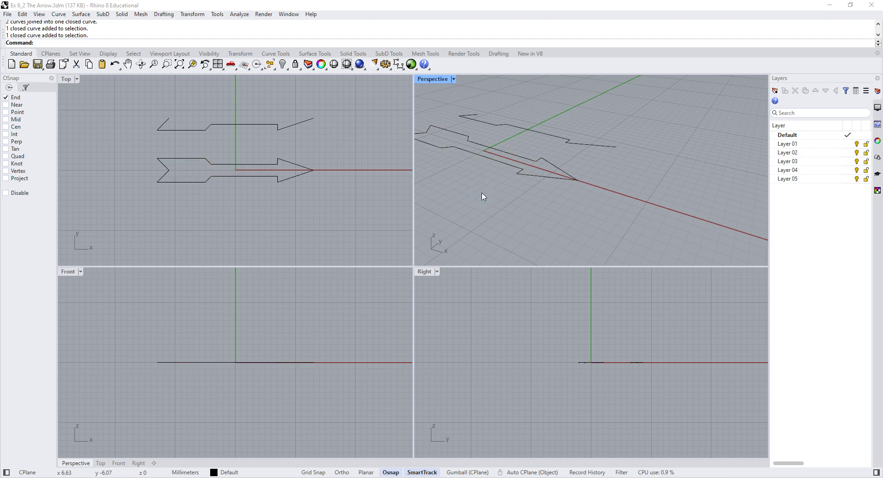
right_click_drag(483, 197, 522, 188)
Step: Extrude the closed arrow outline straight up into a thin solid with Extrude Curve > Straight
left_click(524, 180)
left_click(120, 15)
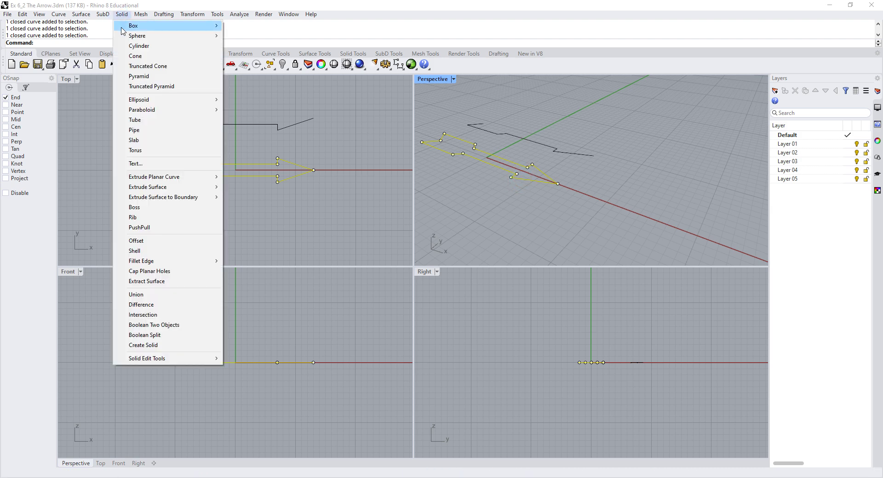
mouse_move(159, 178)
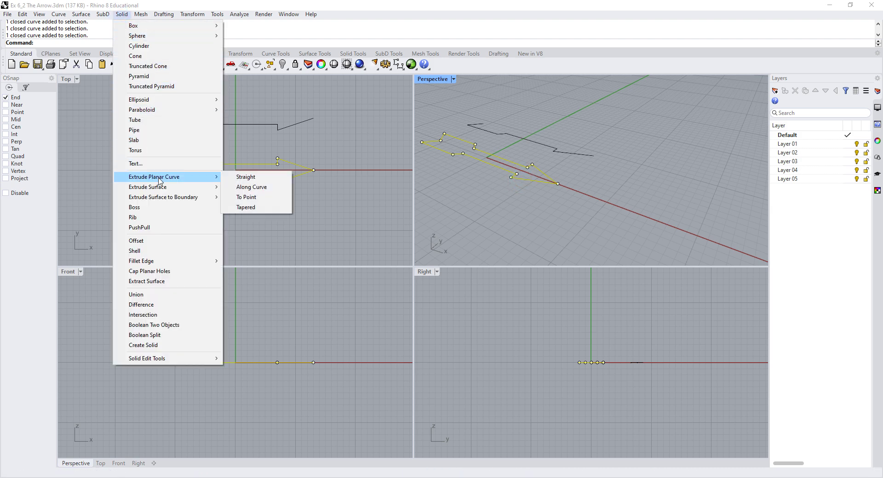
left_click(251, 179)
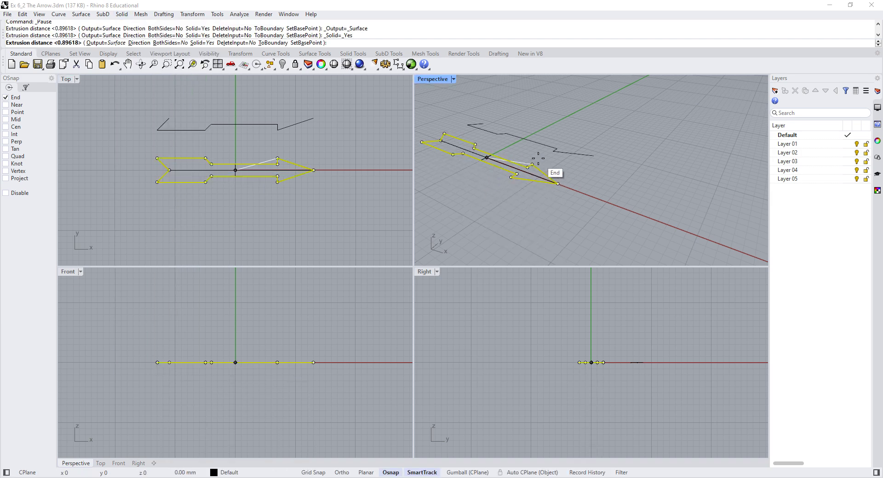
left_click(530, 144)
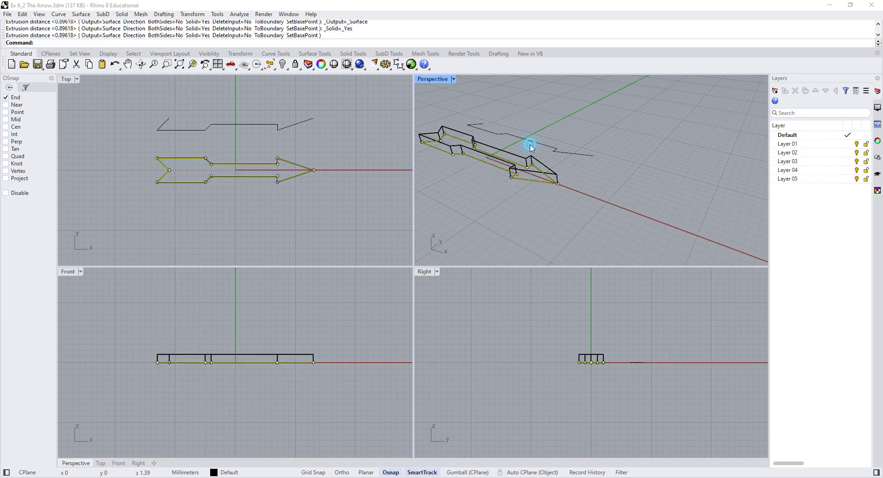
left_click(483, 173)
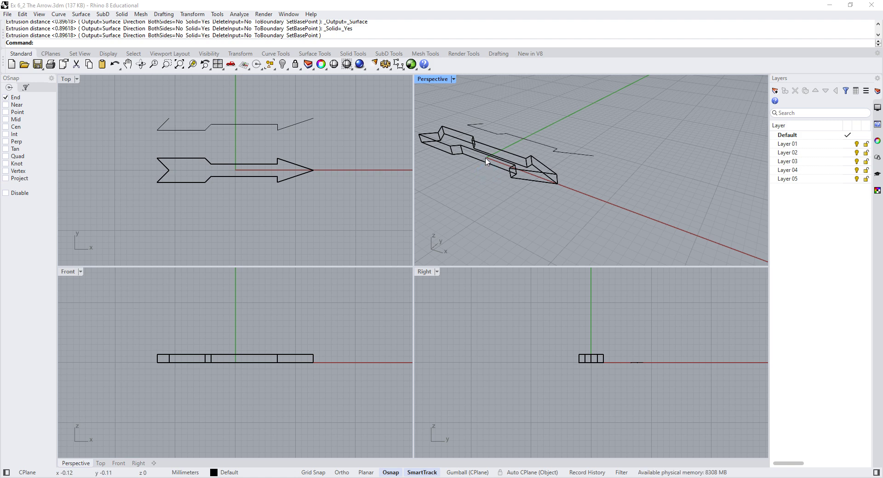
Step: Maximize the Perspective view, zoom to extents, and switch it to Shaded display
double_click(427, 81)
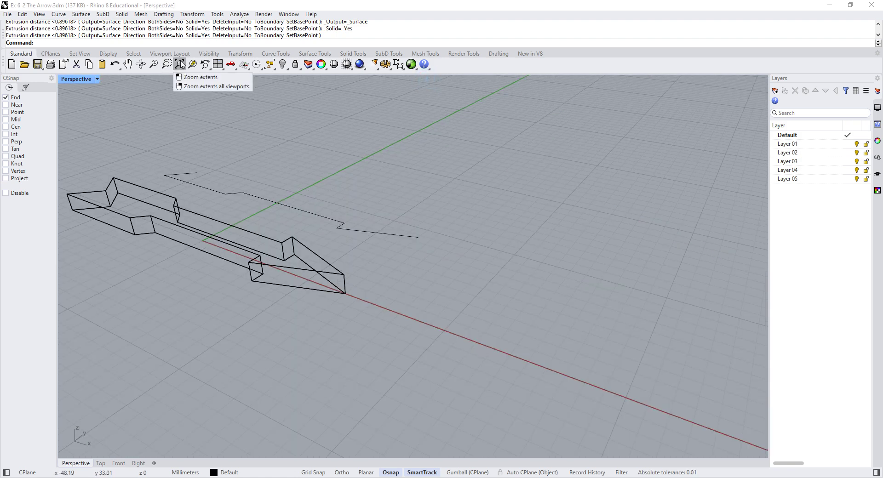
left_click(180, 65)
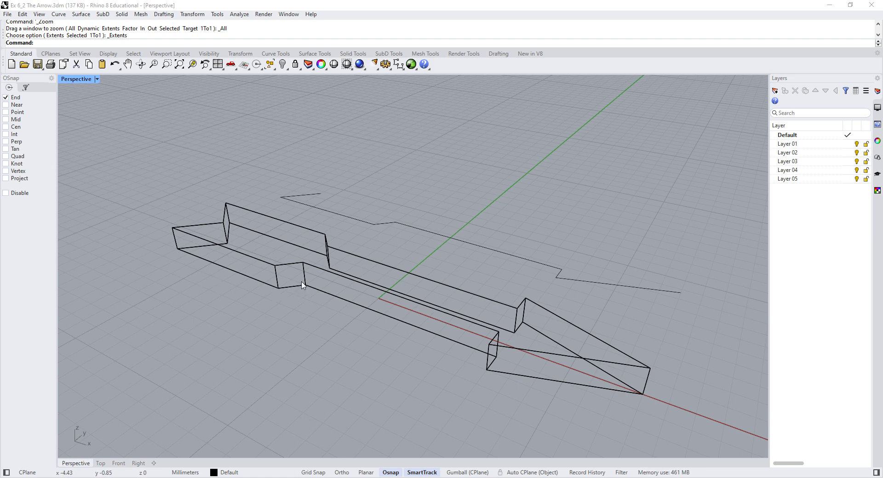
left_click(96, 79)
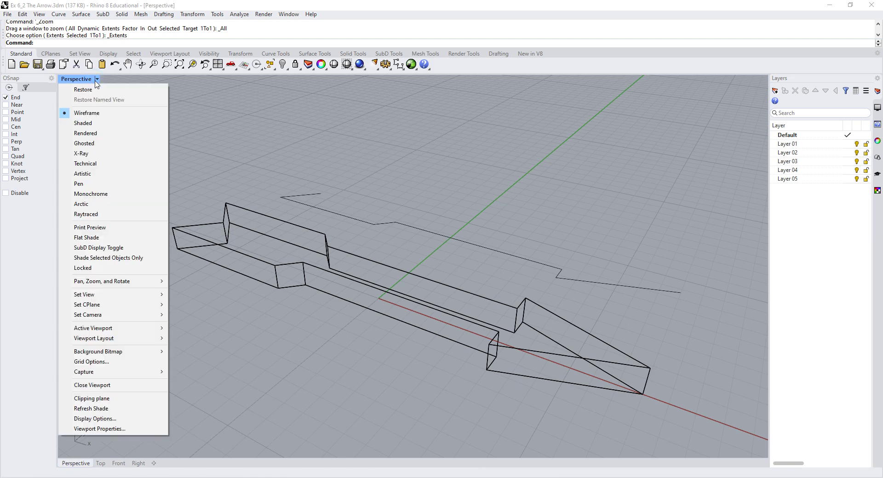
left_click(84, 124)
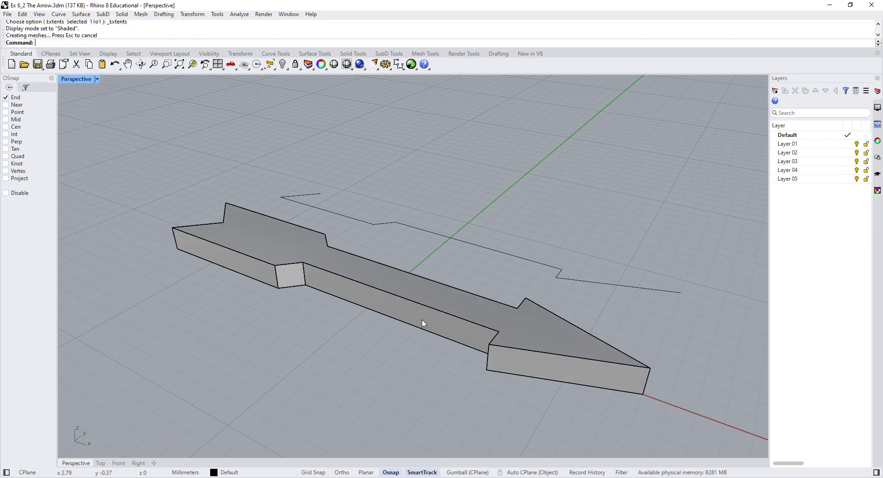
right_click_drag(282, 278, 274, 322)
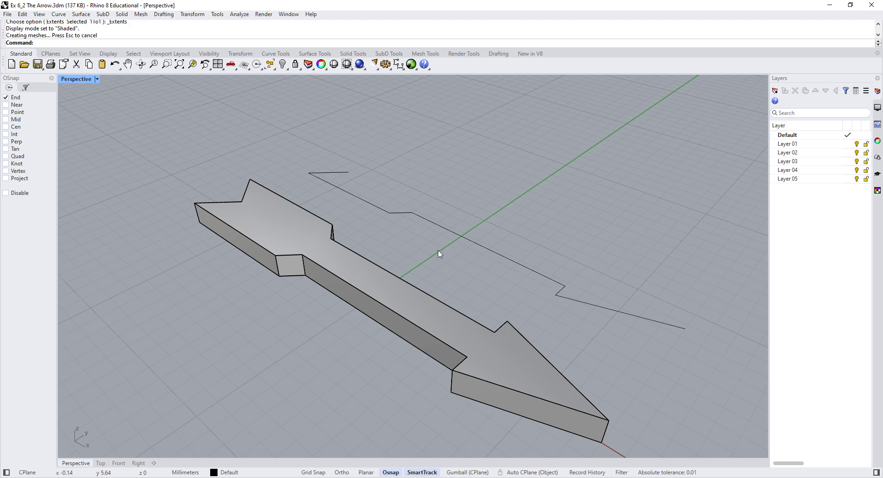
Step: Revolve the stepped profile a full circle about its endpoint-to-tip axis into a round cone-tipped arrow
left_click(455, 233)
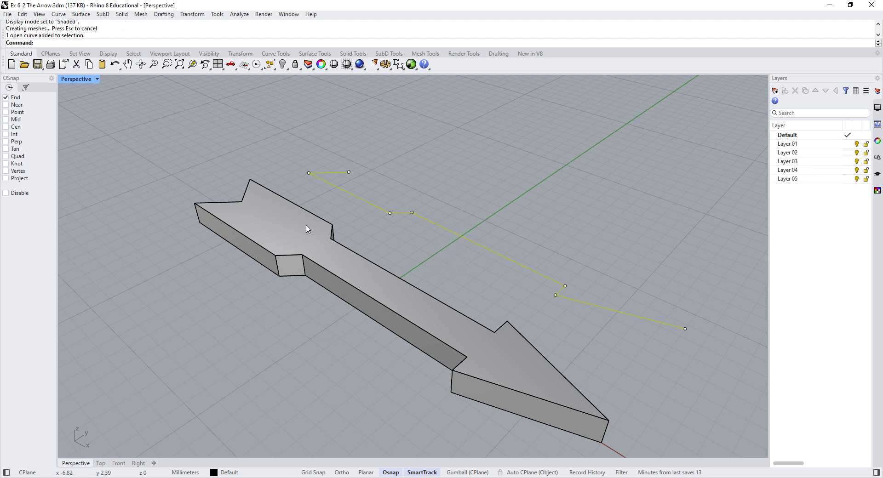
left_click(81, 16)
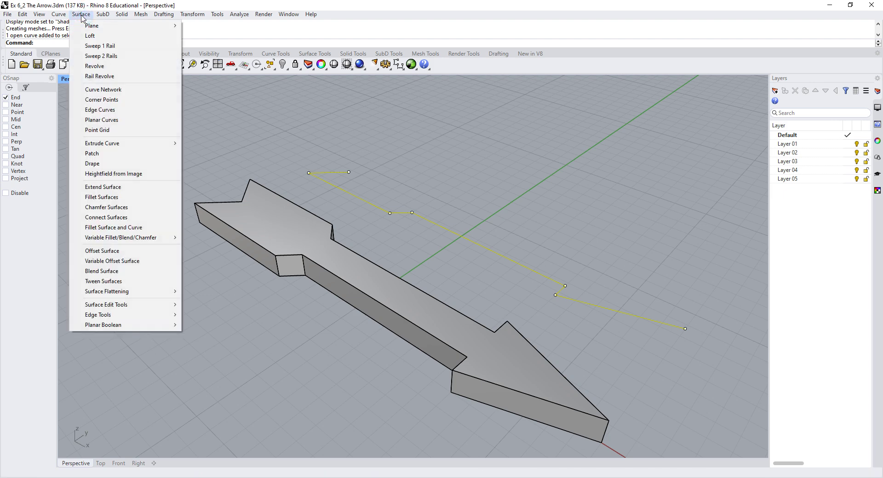
left_click(100, 69)
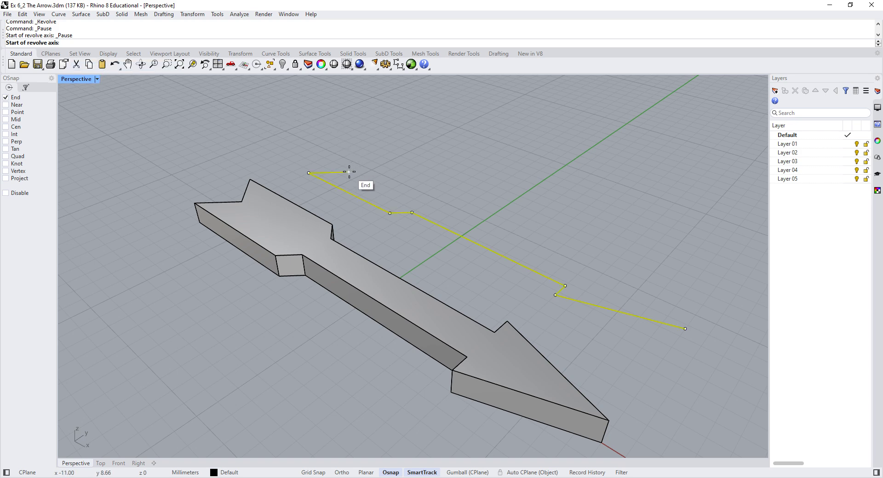
left_click(348, 172)
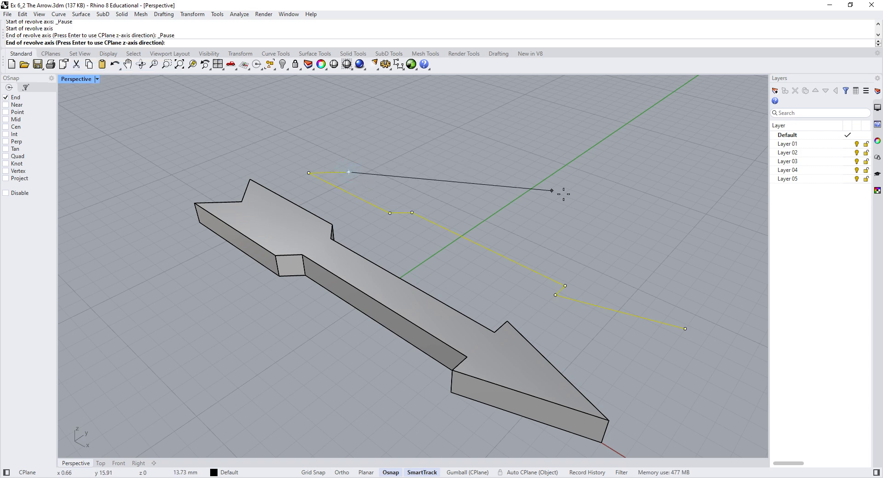
left_click(689, 327)
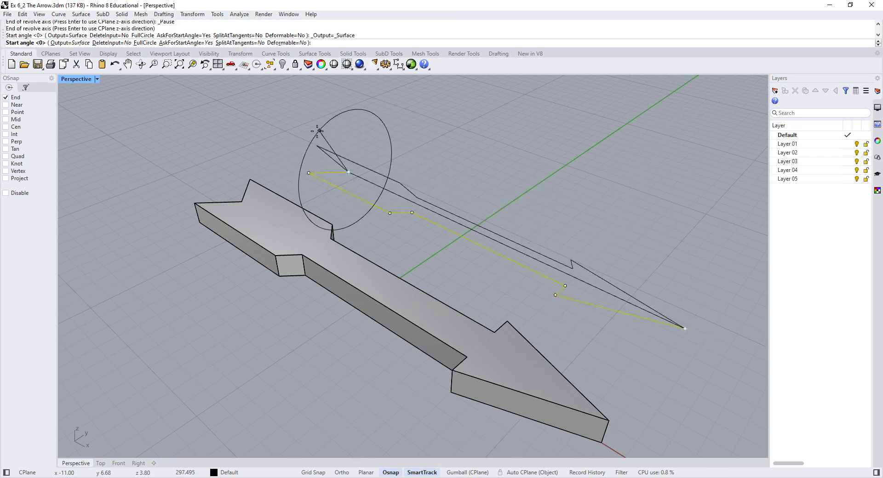
left_click(144, 43)
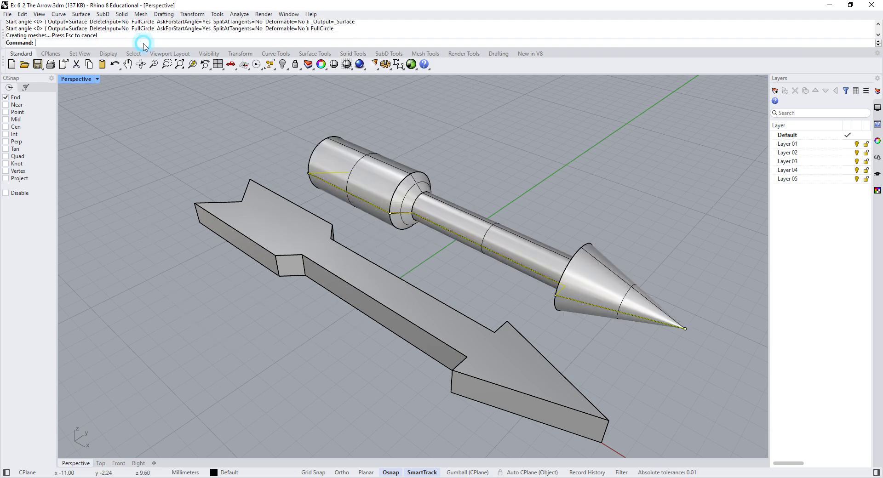
right_click_drag(474, 275, 341, 263)
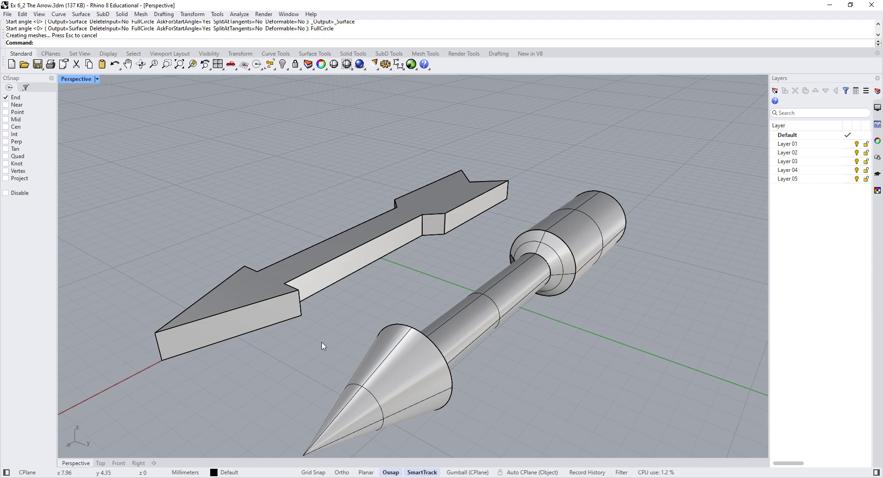
right_click_drag(325, 348, 480, 359)
Step: Twist the flat arrow solid 180° about an axis from its end to its tip
left_click(462, 335)
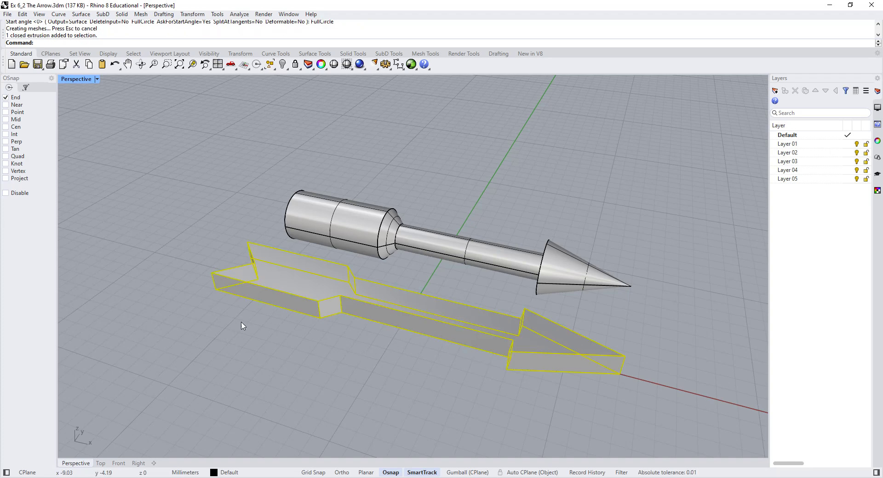
left_click(192, 14)
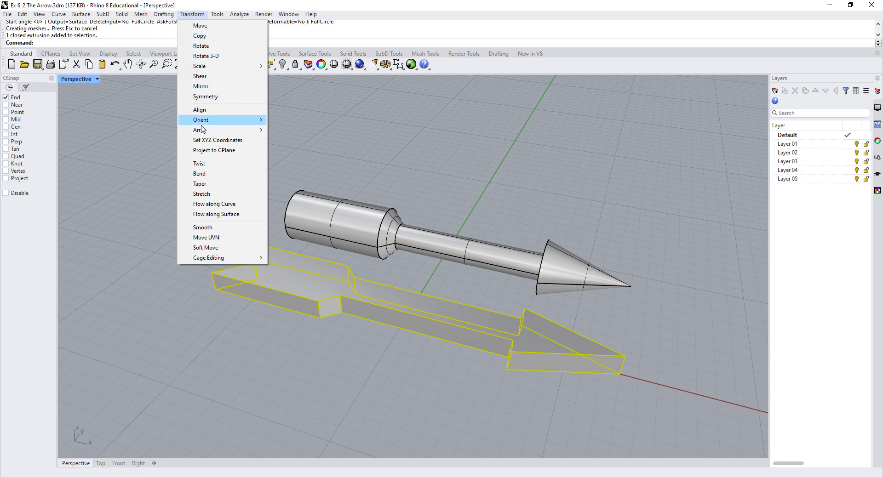
left_click(207, 164)
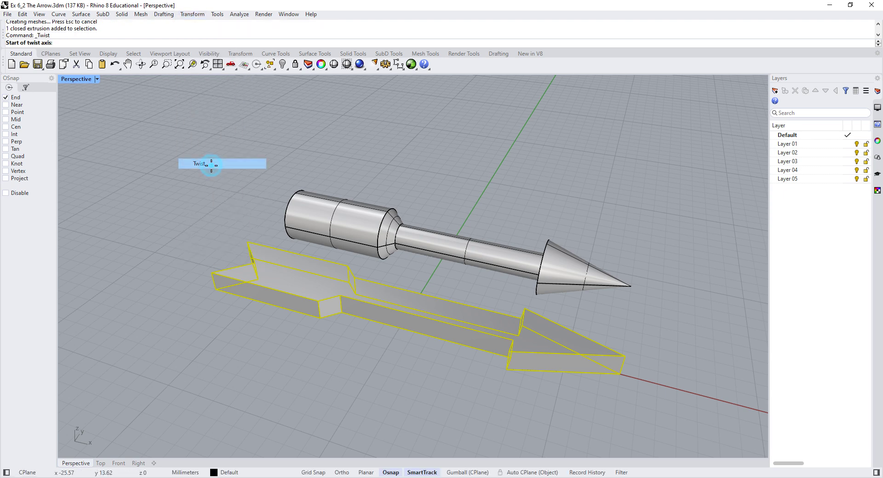
left_click(255, 263)
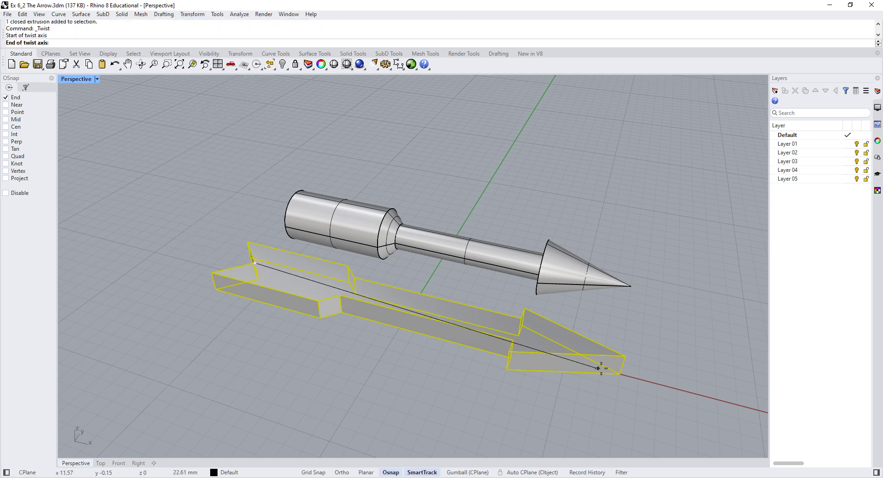
left_click(619, 374)
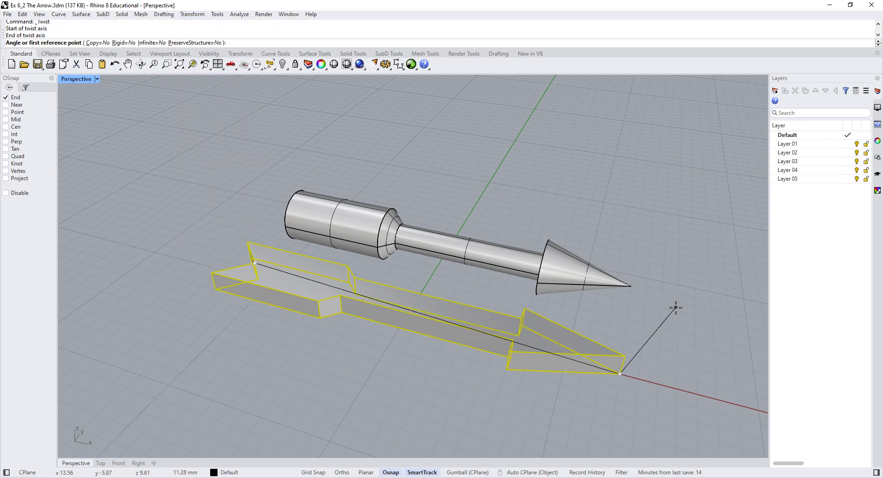
left_click(652, 289)
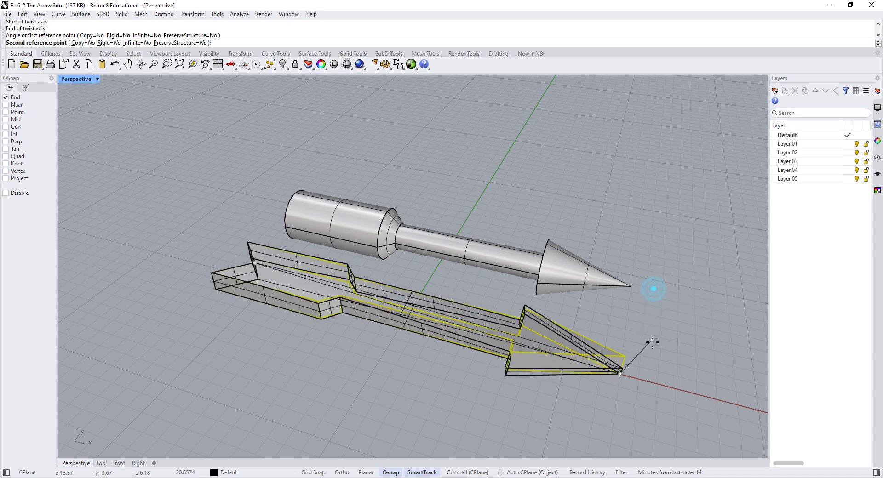
left_click(597, 421)
left_click(653, 397)
Step: Orbit to a low view along the arrows and select the round arrow solid
right_click_drag(655, 396, 612, 376)
left_click(610, 338)
left_click(661, 296)
left_click(495, 275)
left_click(122, 14)
Step: Bend the round arrow along a spine from its rear end to the cone tip through a chosen point
mouse_move(196, 16)
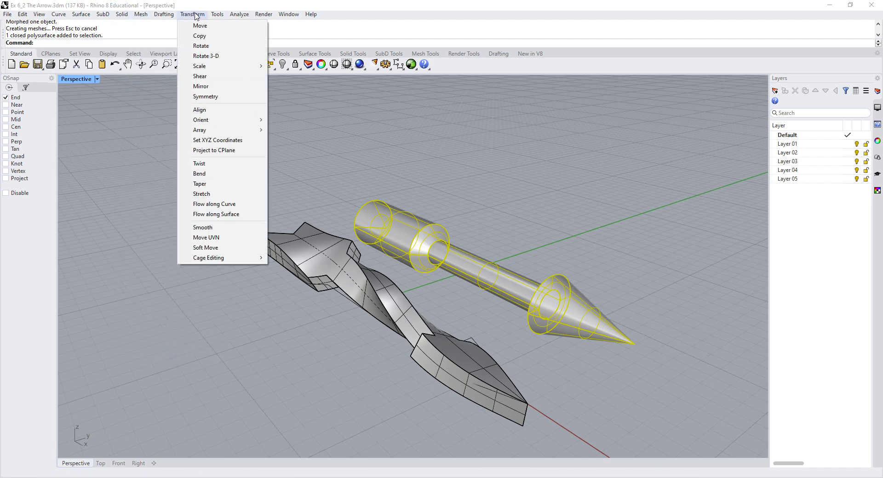
left_click(220, 174)
left_click(387, 228)
left_click(635, 344)
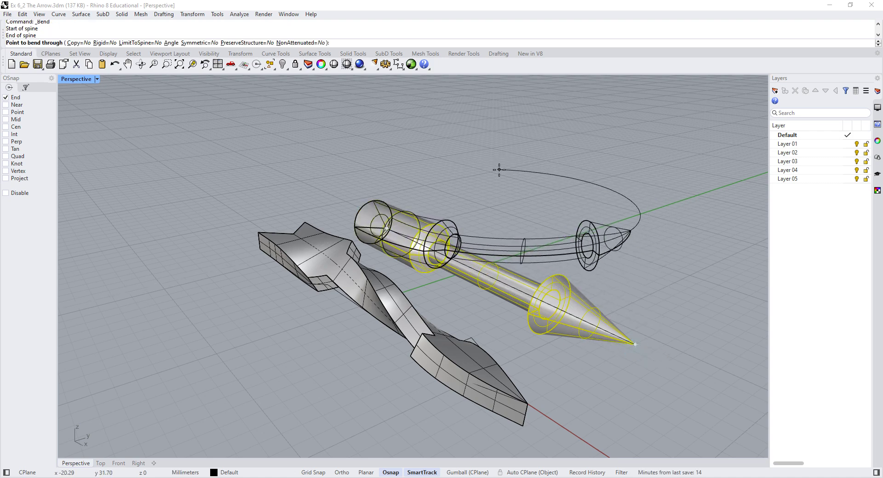
left_click(498, 169)
right_click_drag(587, 341, 512, 290)
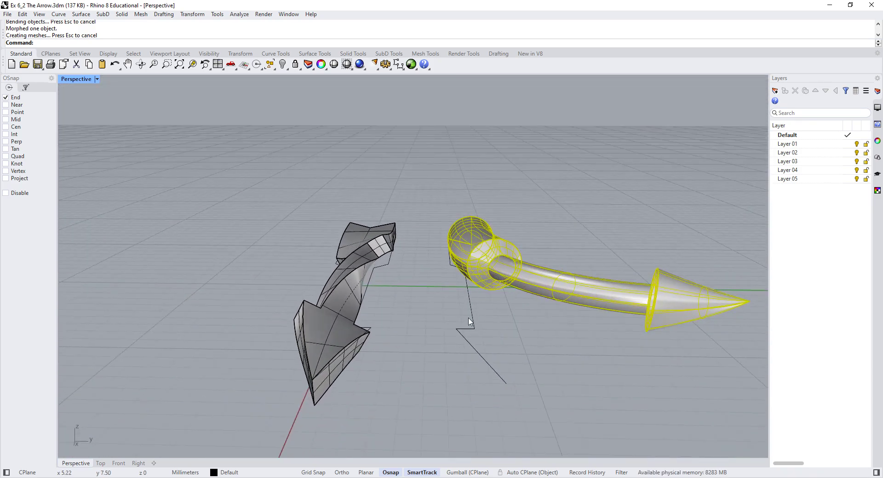
right_click_drag(467, 322, 513, 325)
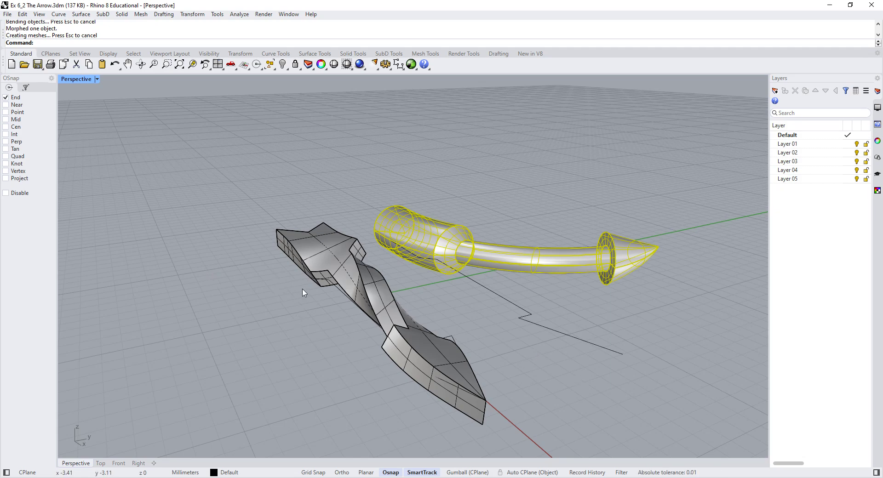
Step: Orbit the Perspective view and select the twisted arrow's original outline curve
right_click_drag(319, 304, 396, 331)
left_click(394, 330)
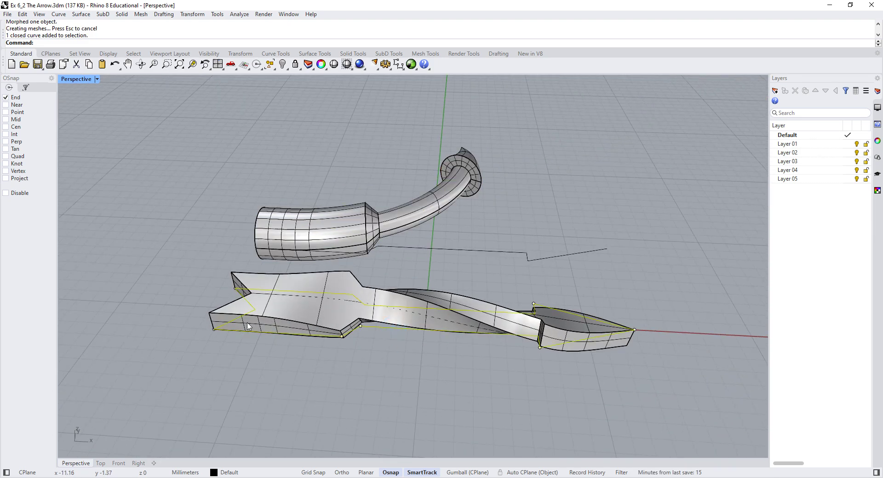